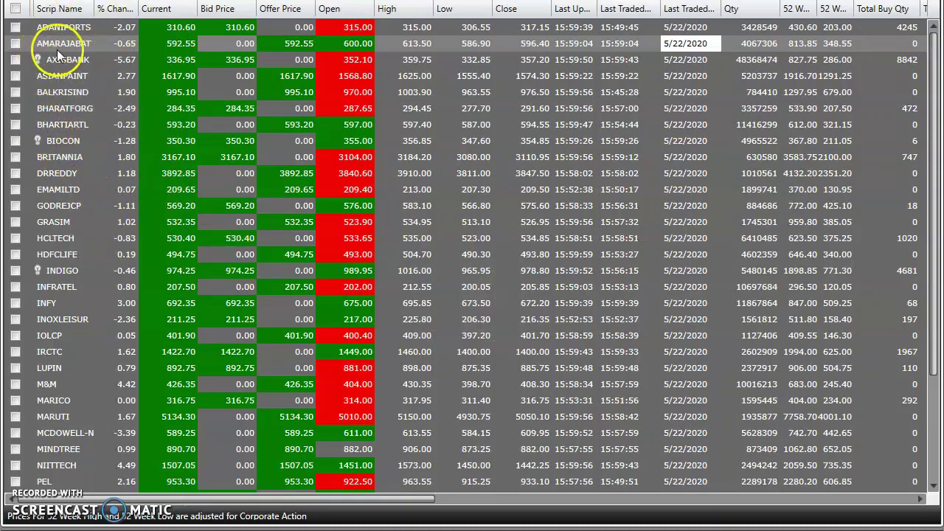
- View the market depth for AXISBANK, close it, and examine the Open prices in the Intraday watchlist
double_click(62, 62)
left_click(65, 92)
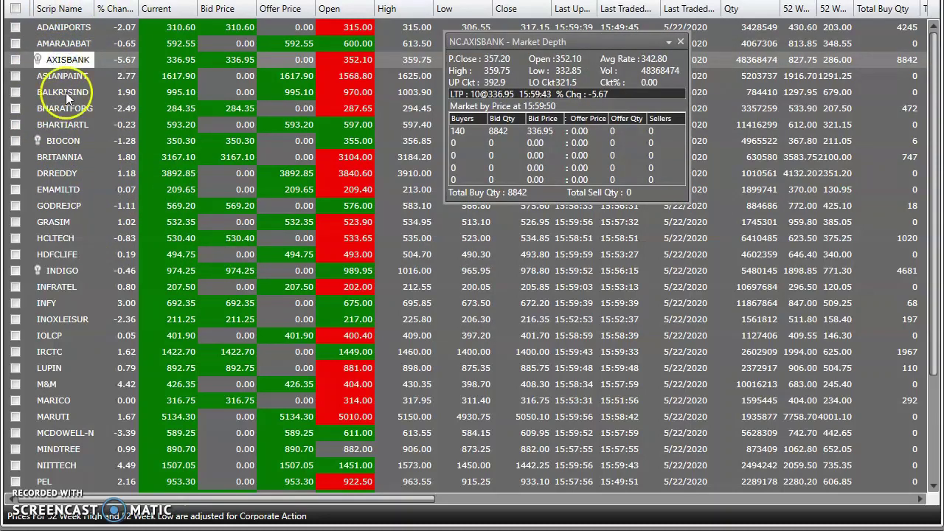
left_click(71, 141)
left_click(71, 209)
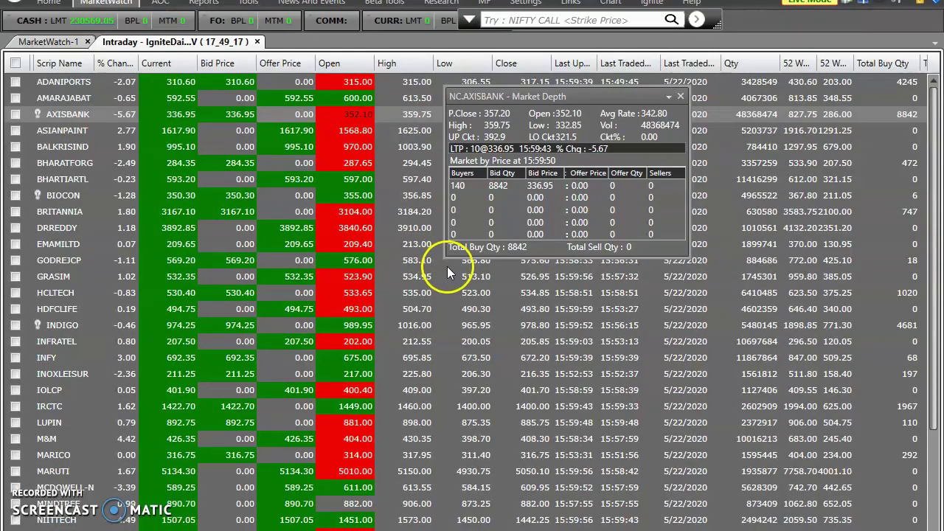
mouse_move(447, 267)
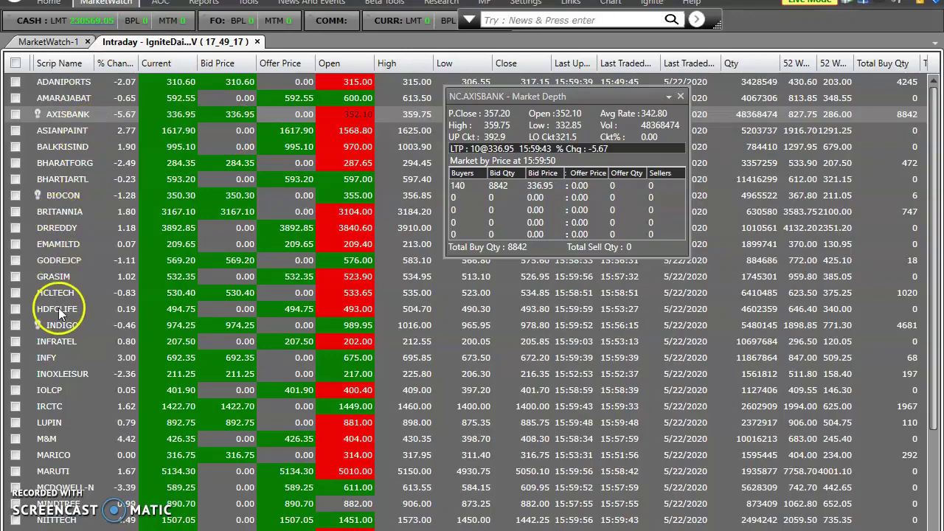
left_click(679, 98)
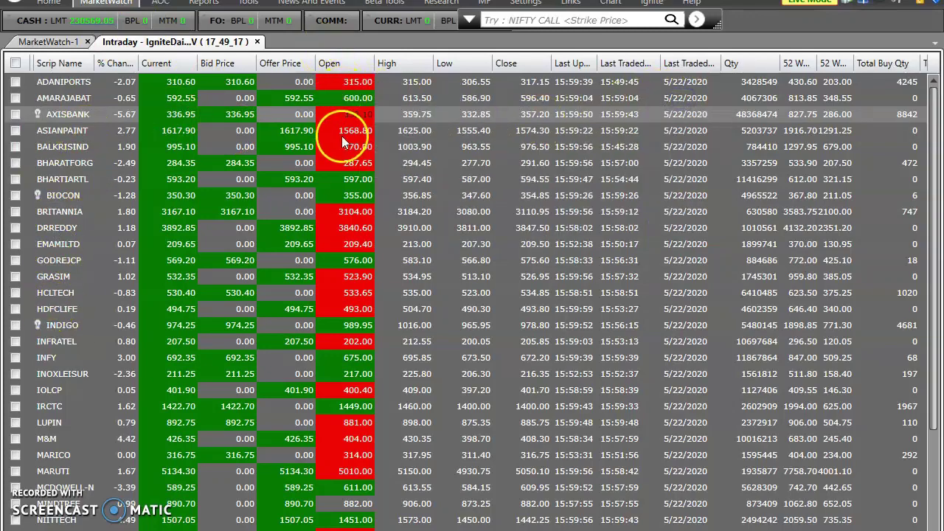
mouse_move(343, 89)
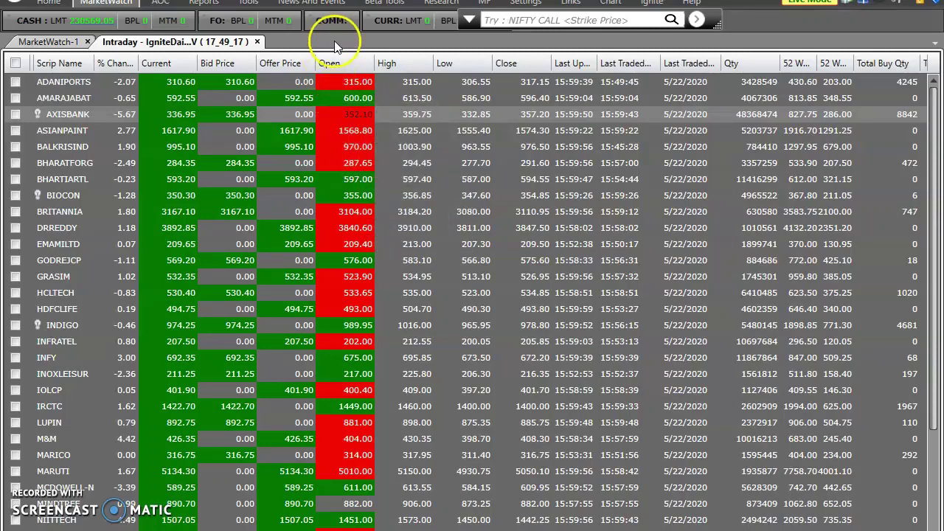
mouse_move(359, 300)
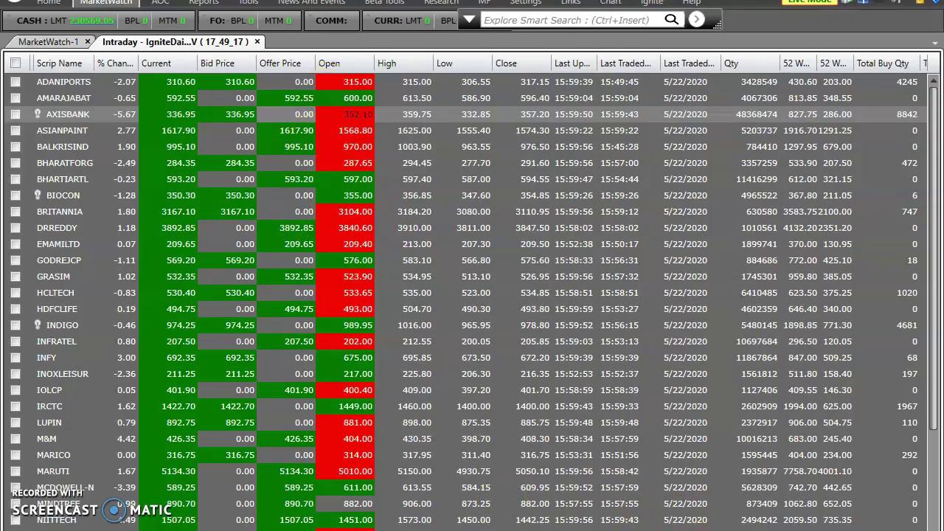
- Switch to the NSE website in the browser and return to its home page
key("alt+Tab")
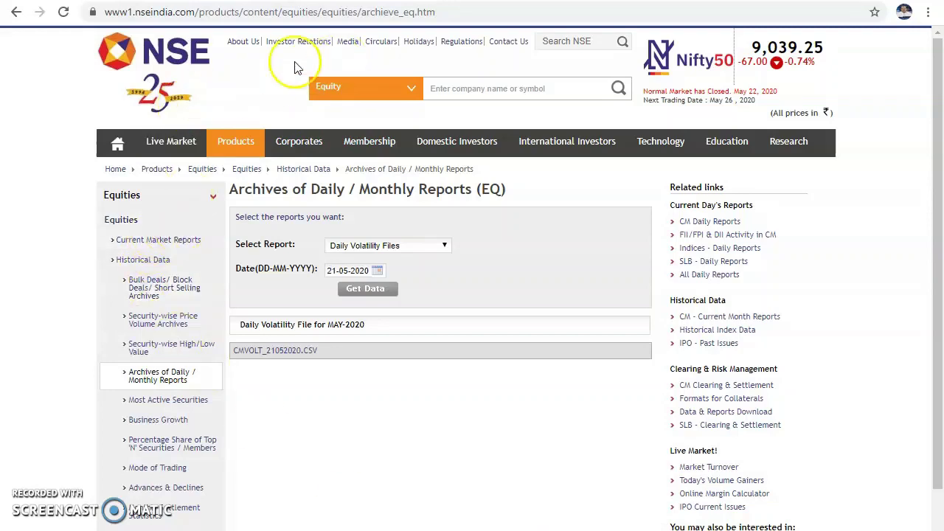
left_click(16, 14)
left_click(18, 14)
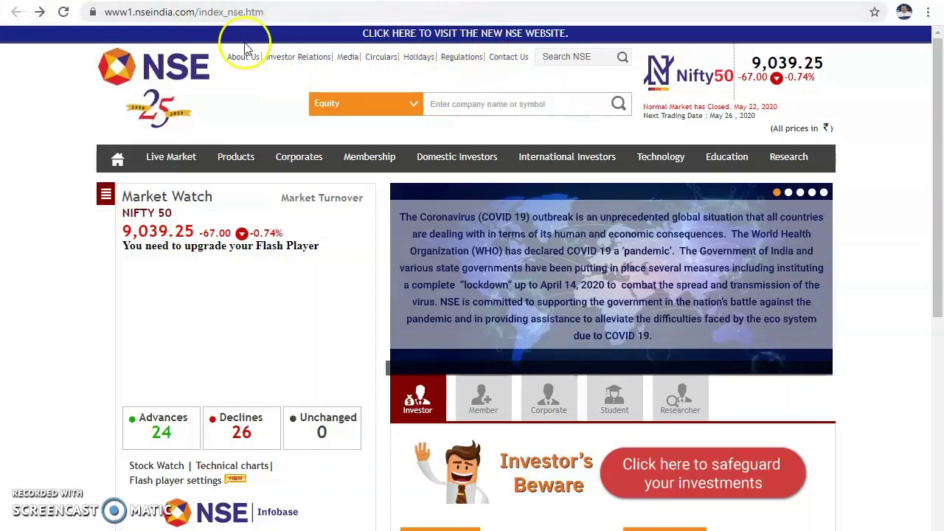
- Open the Archives of Daily Reports from the Historical Data section of the Equities product page
mouse_move(277, 177)
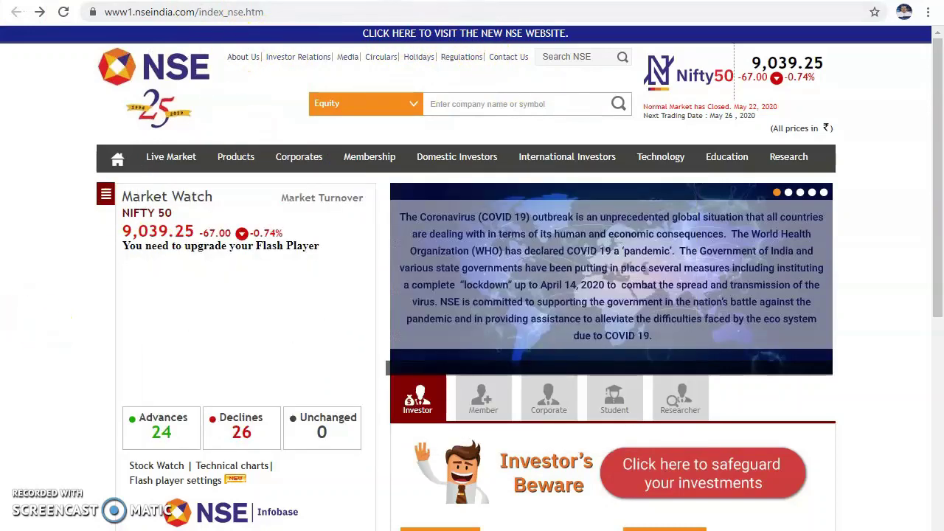
mouse_move(238, 158)
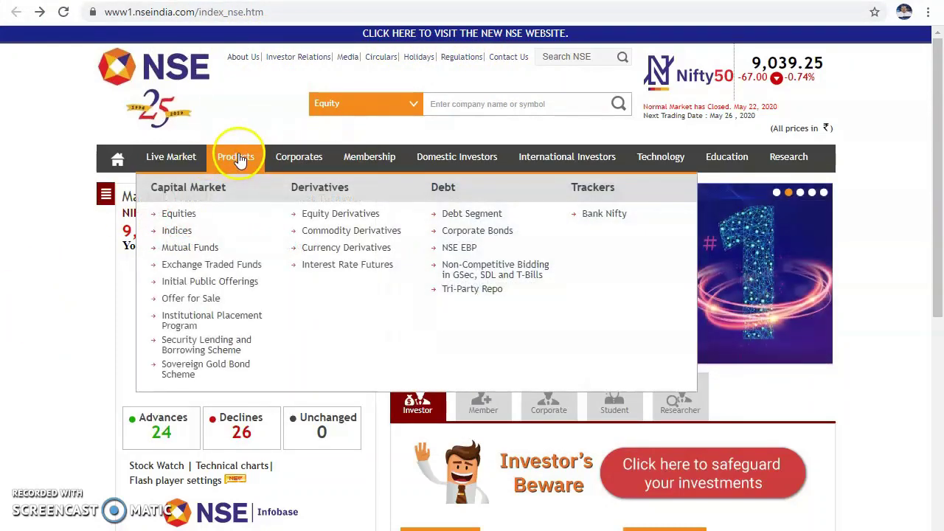
left_click(186, 213)
scroll(191, 221, "down", 2)
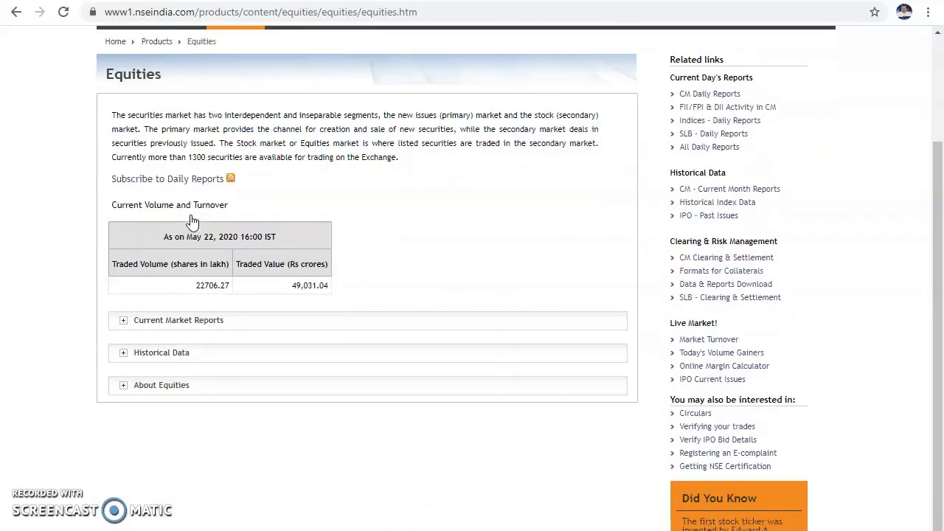
left_click(127, 360)
scroll(251, 258, "down", 3)
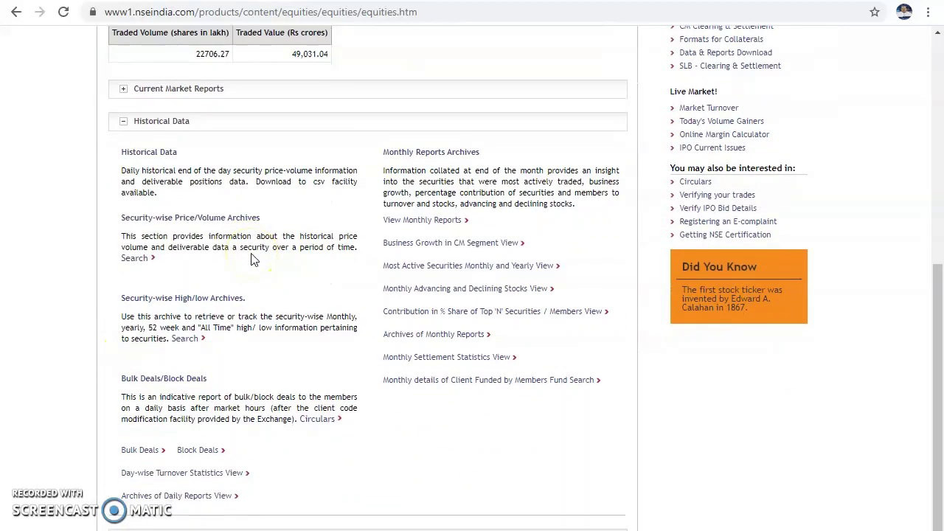
left_click(201, 498)
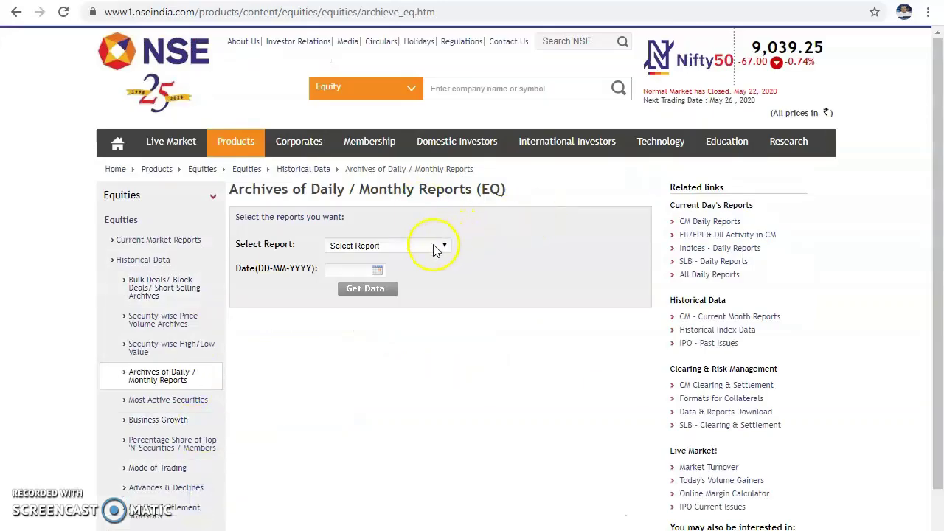
- Get the Daily Volatility Files report for 21-05-2020 and download CMVOLT_21052020.CSV
left_click(436, 250)
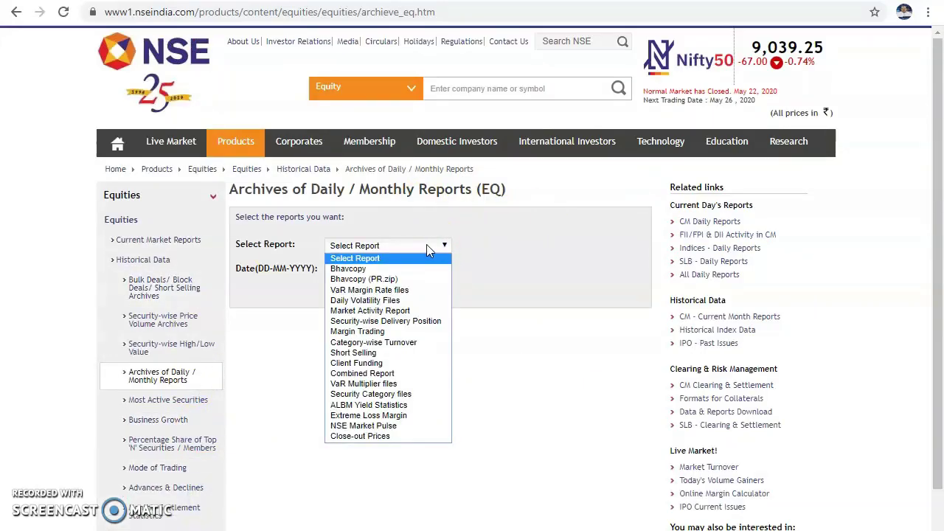
left_click(407, 302)
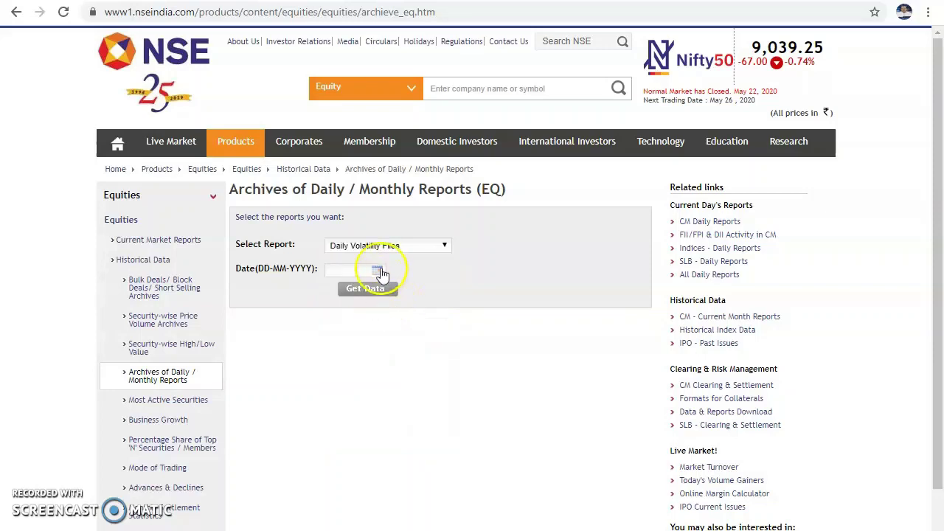
left_click(378, 270)
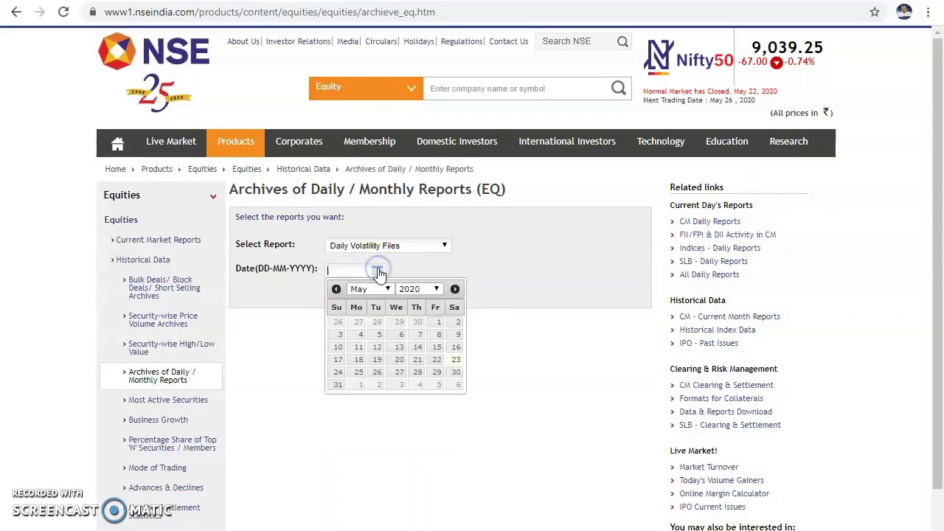
left_click(418, 360)
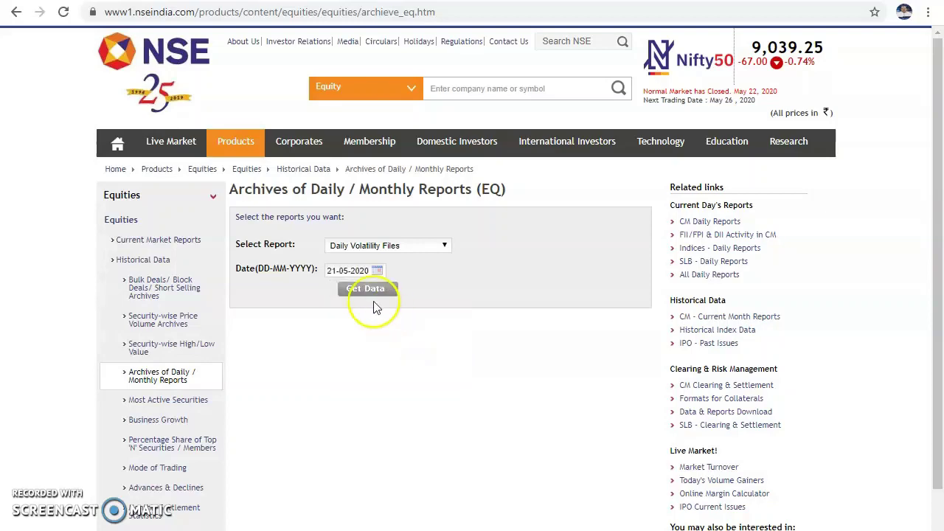
left_click(365, 289)
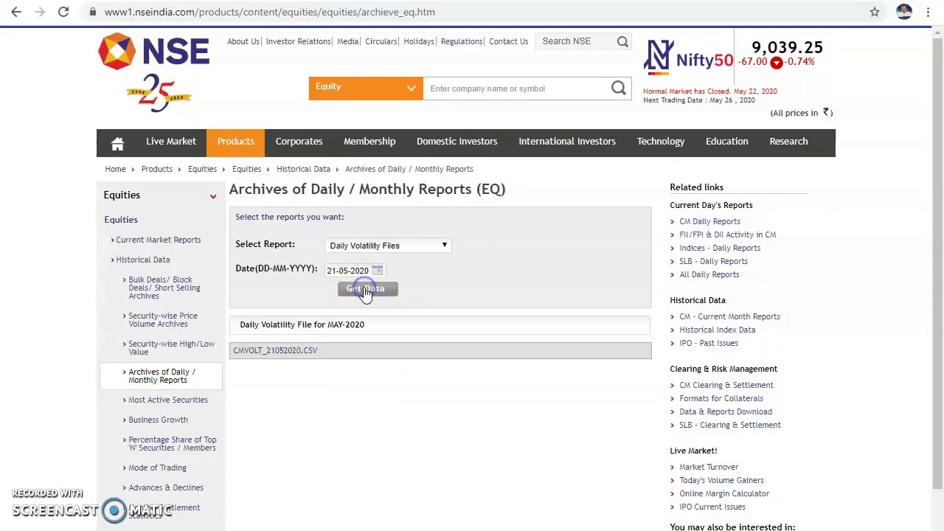
left_click(288, 351)
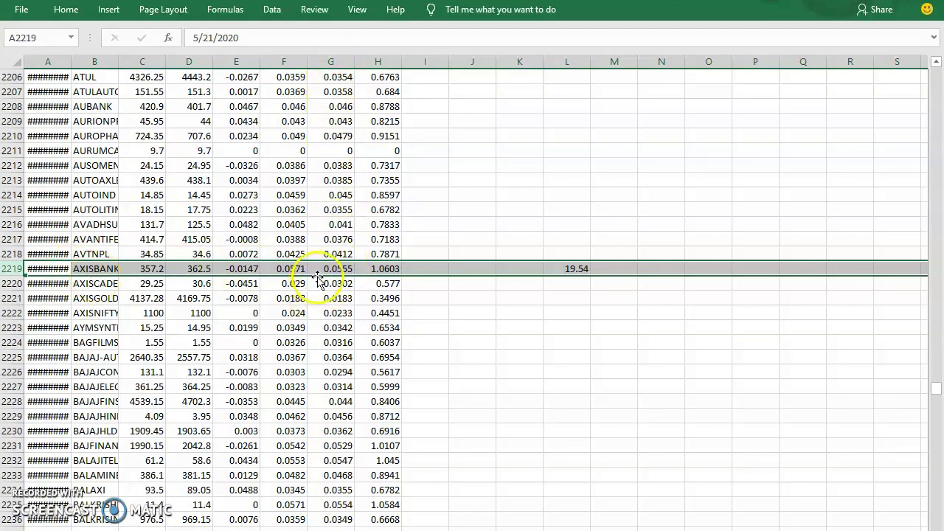
- Widen column G of the volatility spreadsheet to read its full header and examine the daily volatility values beneath it
scroll(350, 211, "up", 8)
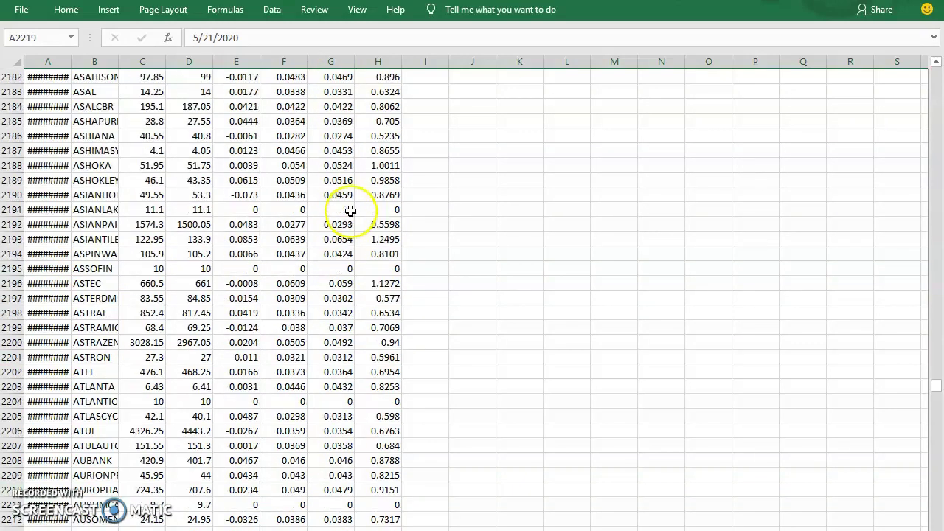
left_click_drag(941, 388, 935, 61)
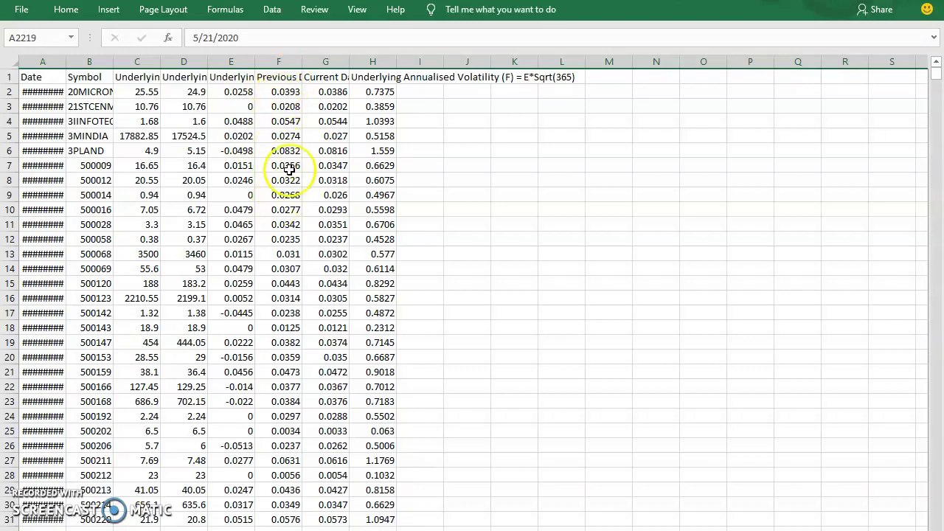
left_click_drag(346, 61, 548, 62)
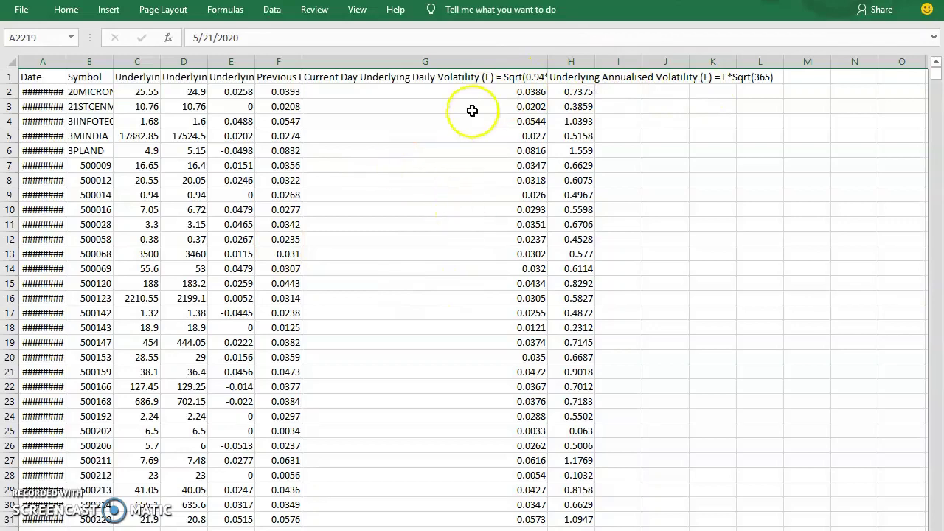
left_click_drag(527, 91, 531, 489)
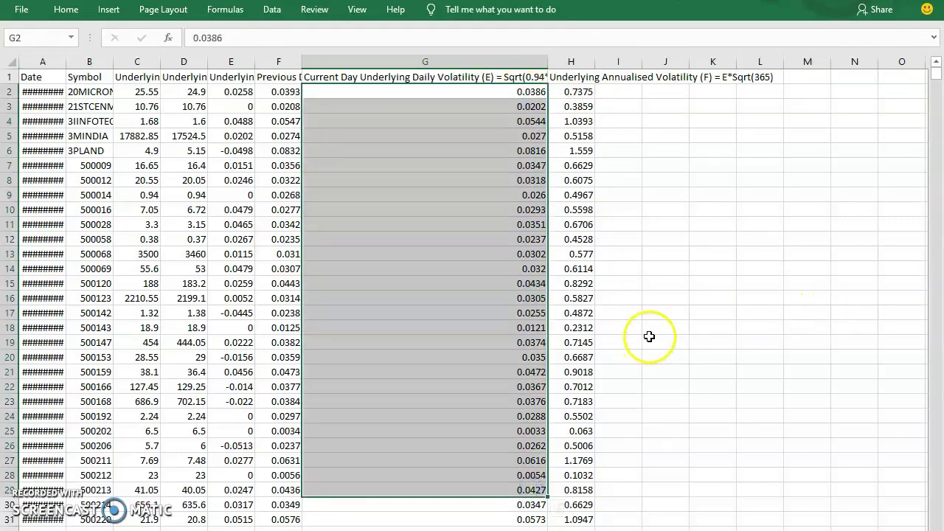
scroll(654, 336, "down", 7)
scroll(649, 336, "down", 2)
right_click(758, 415)
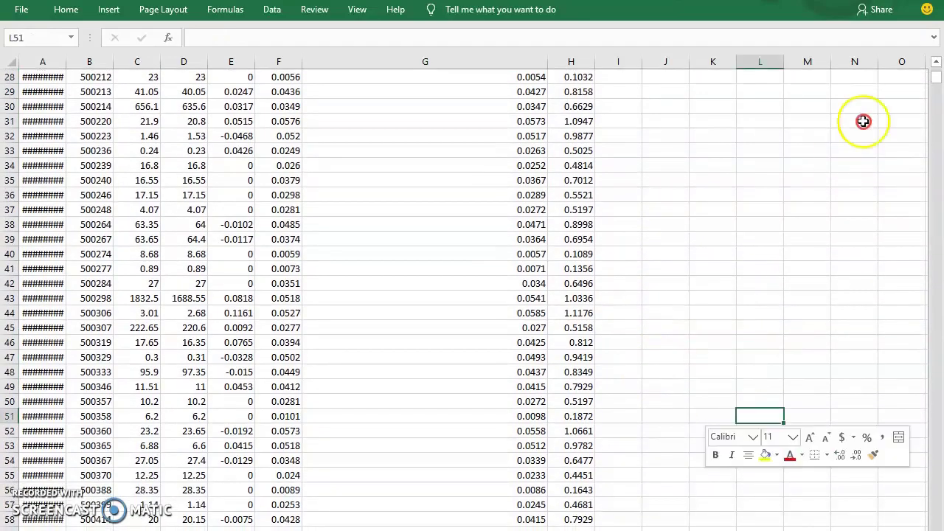
key("Escape")
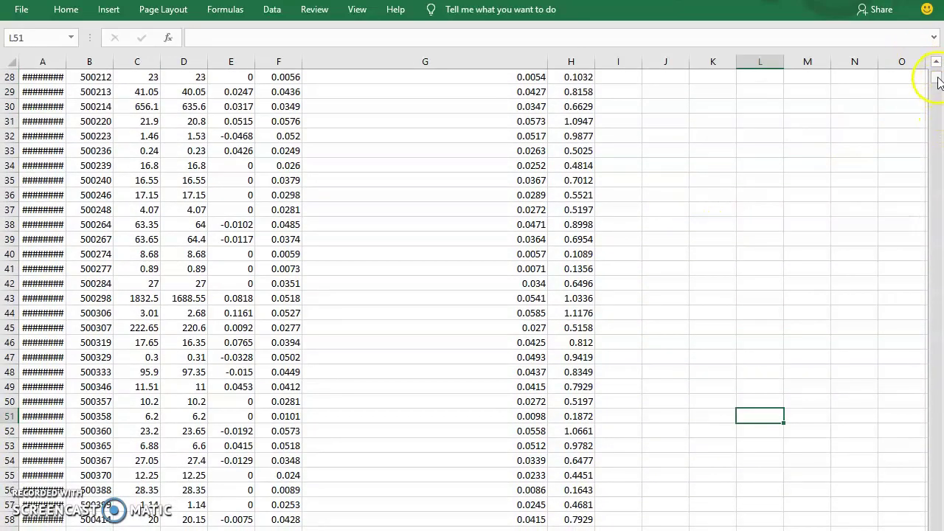
- Narrow column G to about the width of its neighbours and locate the AXISBANK row
left_click_drag(933, 73, 917, 382)
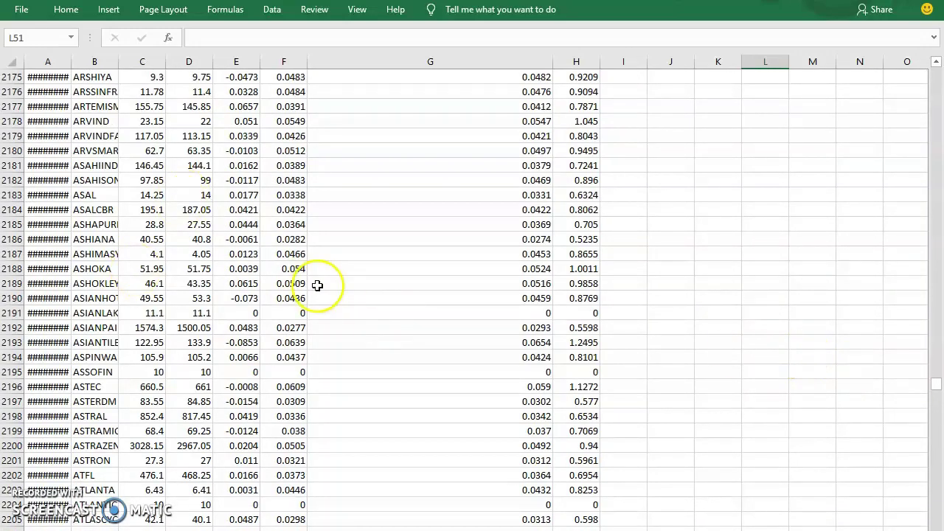
left_click_drag(553, 61, 364, 120)
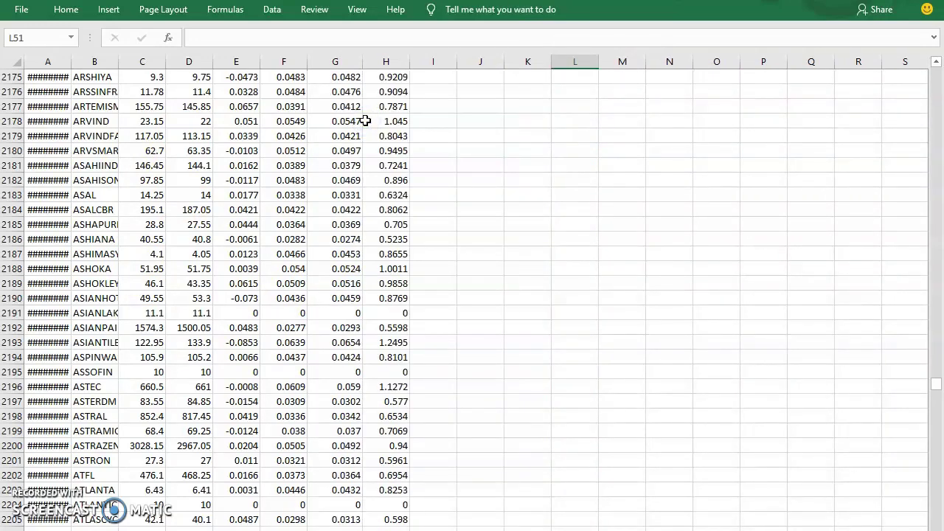
scroll(190, 299, "down", 9)
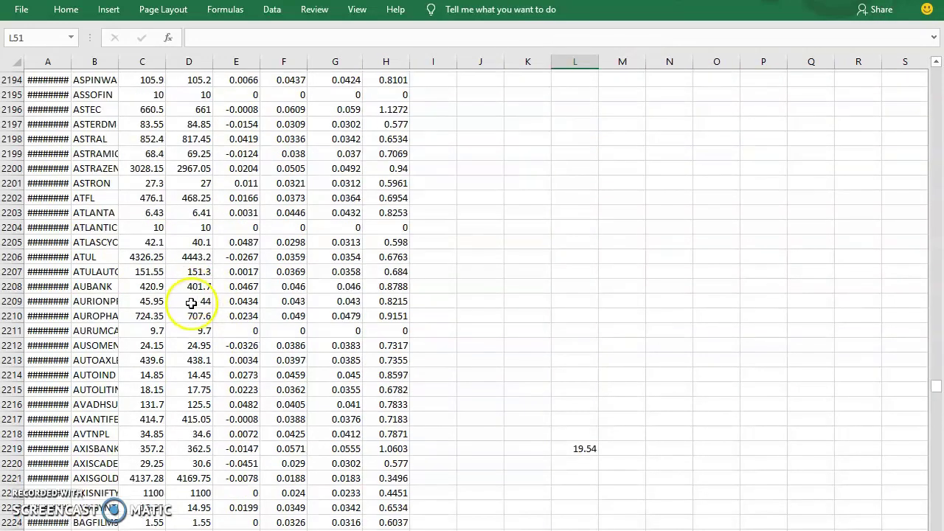
scroll(189, 301, "down", 3)
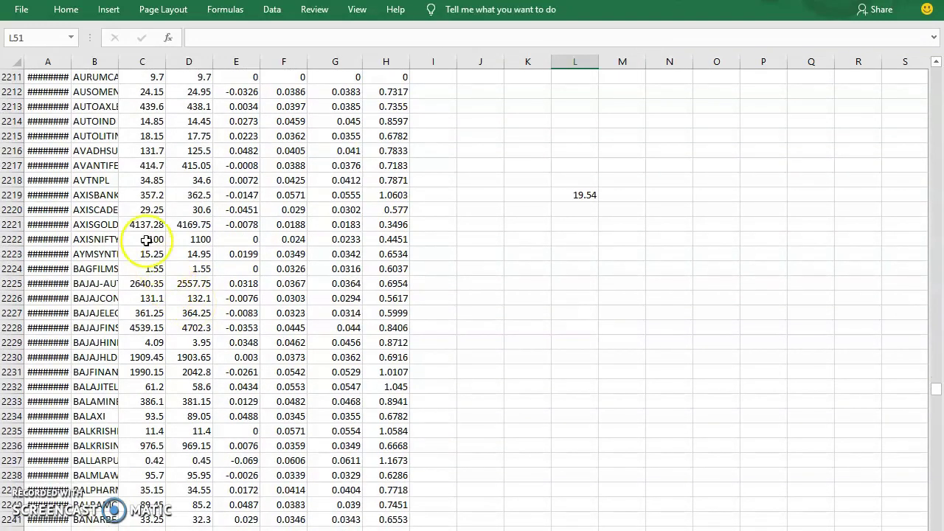
scroll(159, 255, "up", 1)
scroll(159, 254, "up", 1)
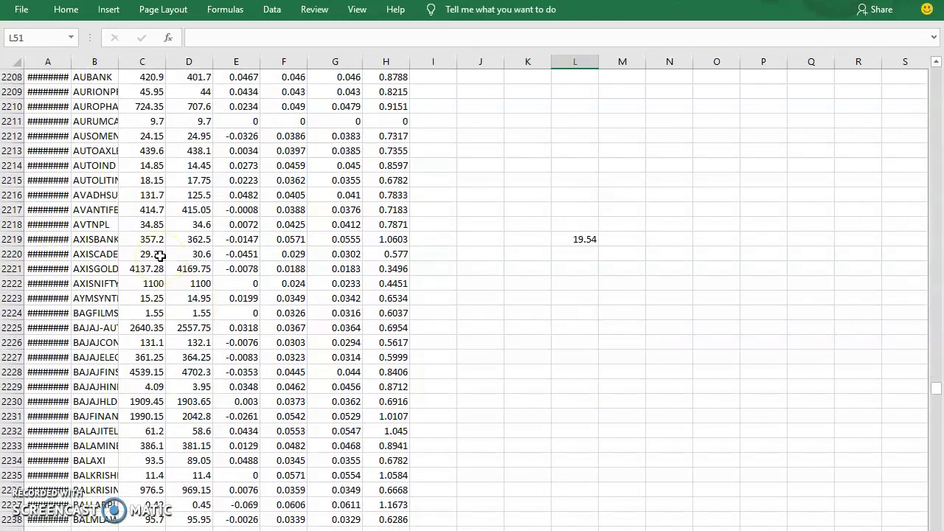
- Widen the Symbol and Date columns to fit their contents and select the AXISBANK row
left_click_drag(116, 64, 169, 66)
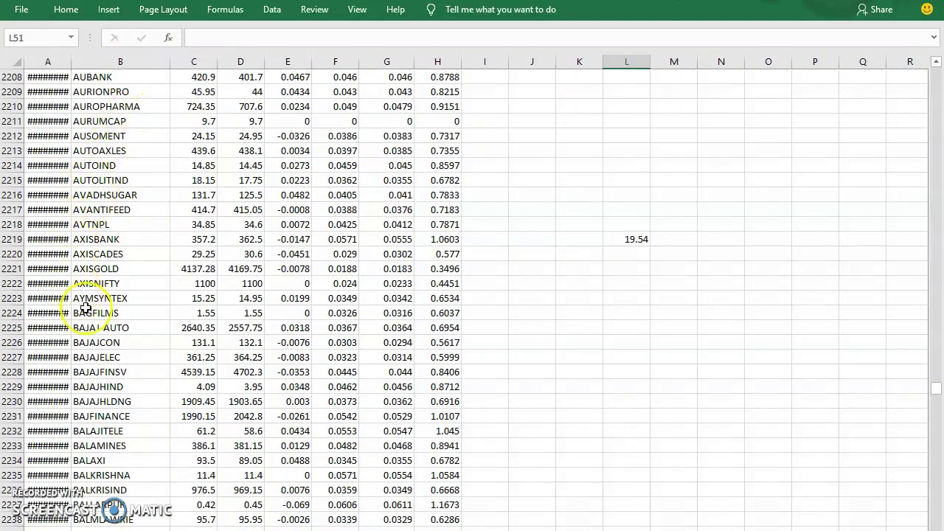
left_click(13, 237)
left_click_drag(71, 61, 98, 61)
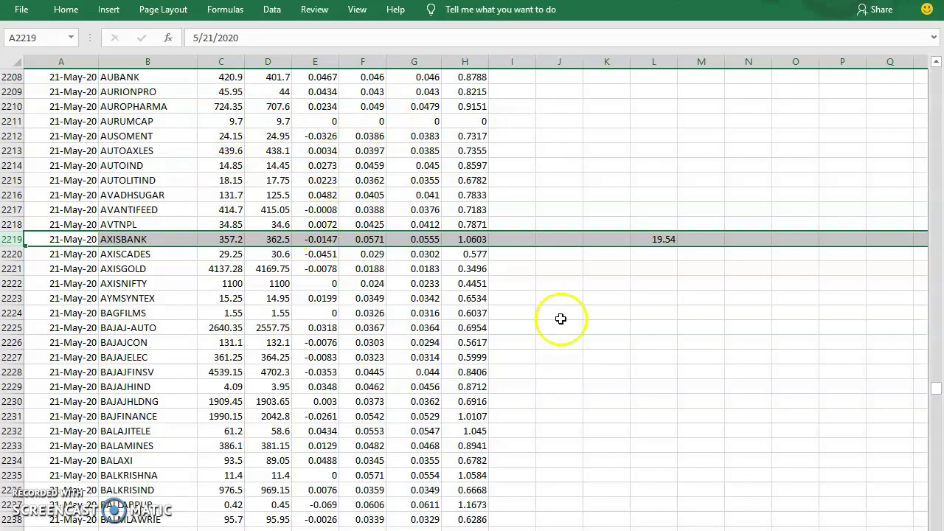
- Inspect AXISBANK's current daily volatility and the formula in cell L2219, and switch back to the Intraday watchlist in the trading terminal
left_click(422, 239)
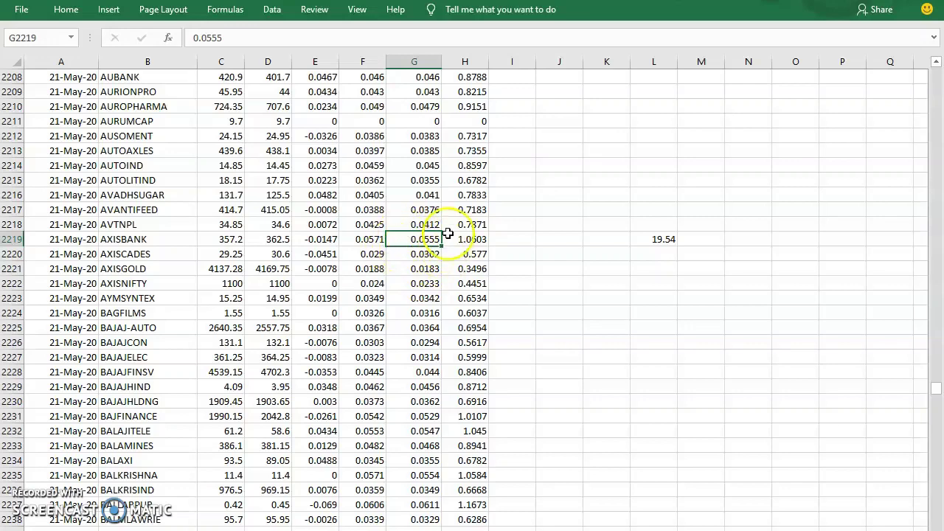
left_click(658, 239)
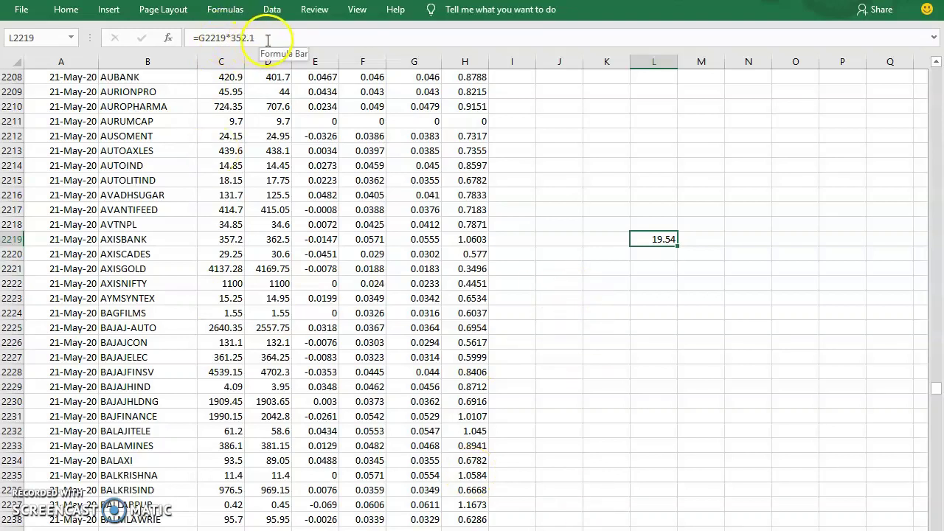
key("alt+Tab")
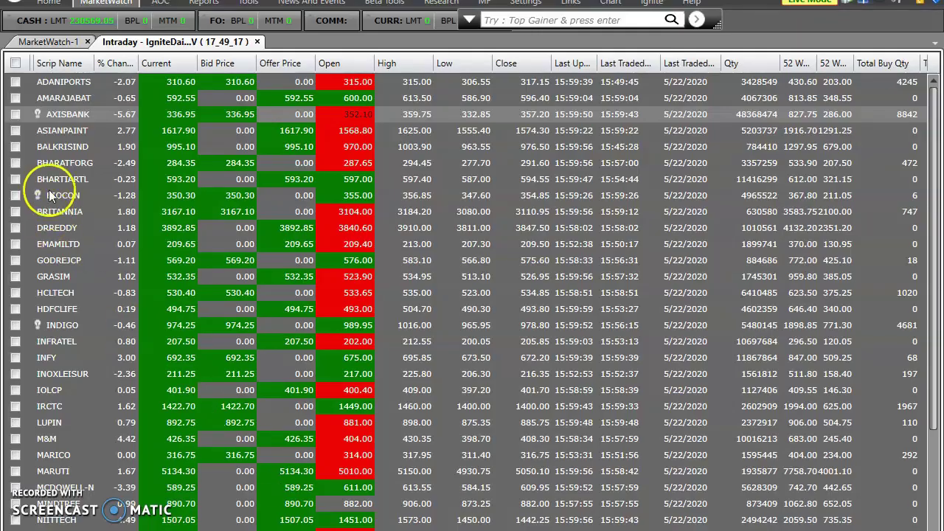
- Open the market depth for AXISBANK to check its open price, and switch back to the volatility spreadsheet in Excel
mouse_move(62, 118)
double_click(361, 118)
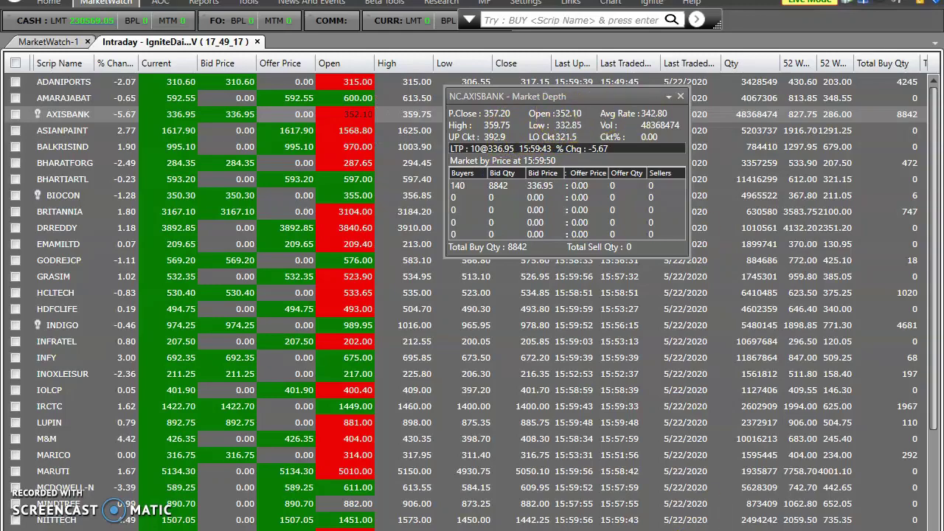
key("alt+Tab")
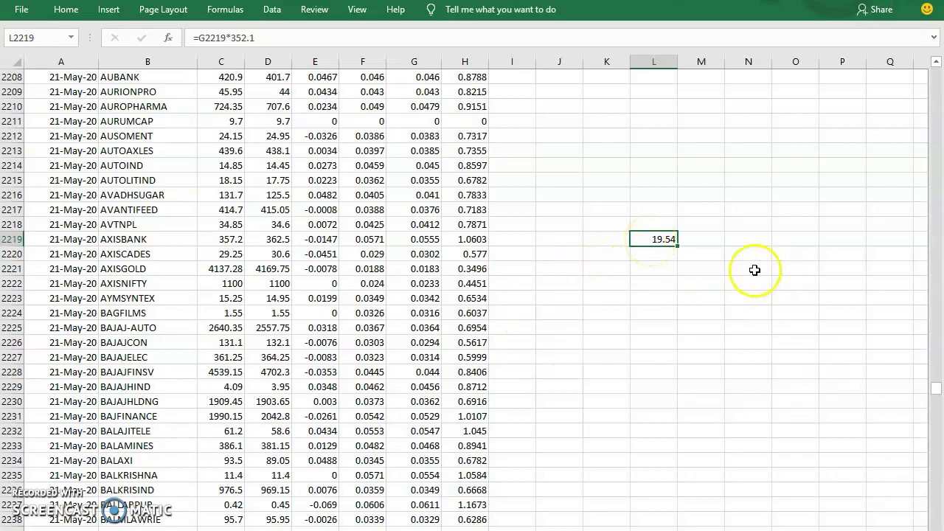
- Enter the formula =L2219*0.236 in cell M2219 to calculate the first part of AXISBANK's daily range
left_click(706, 242)
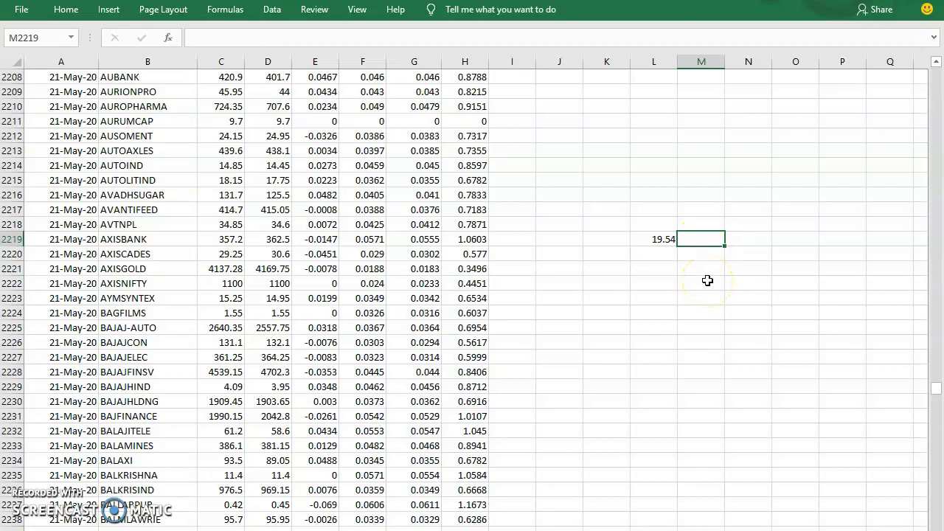
type("=")
left_click(652, 236)
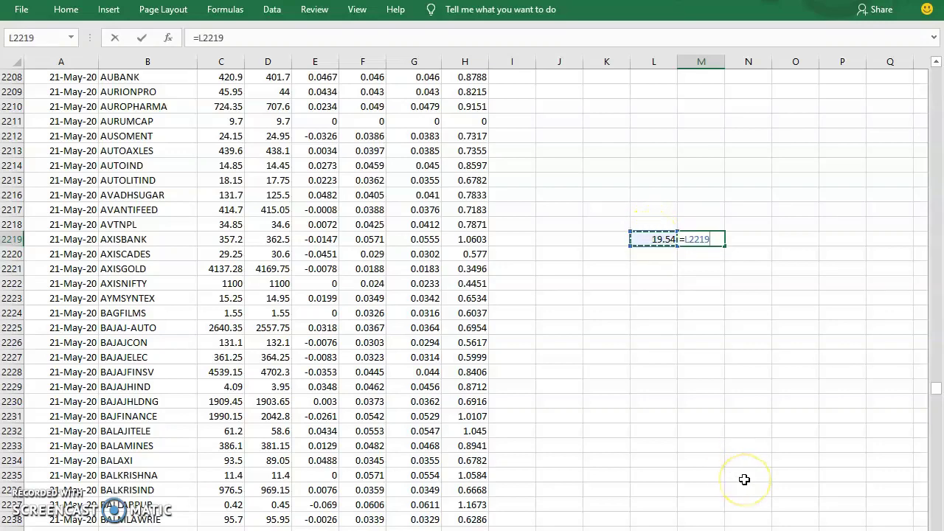
type("*0")
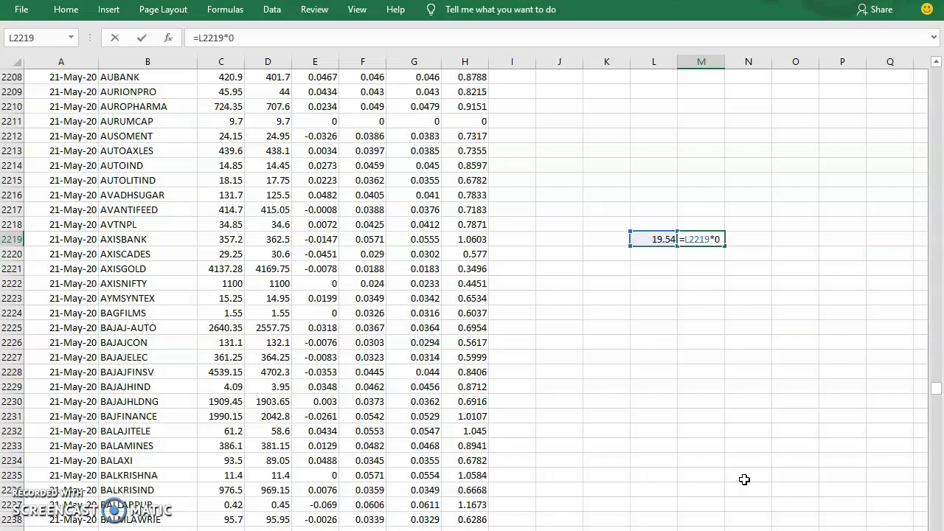
type(".236")
key("Return")
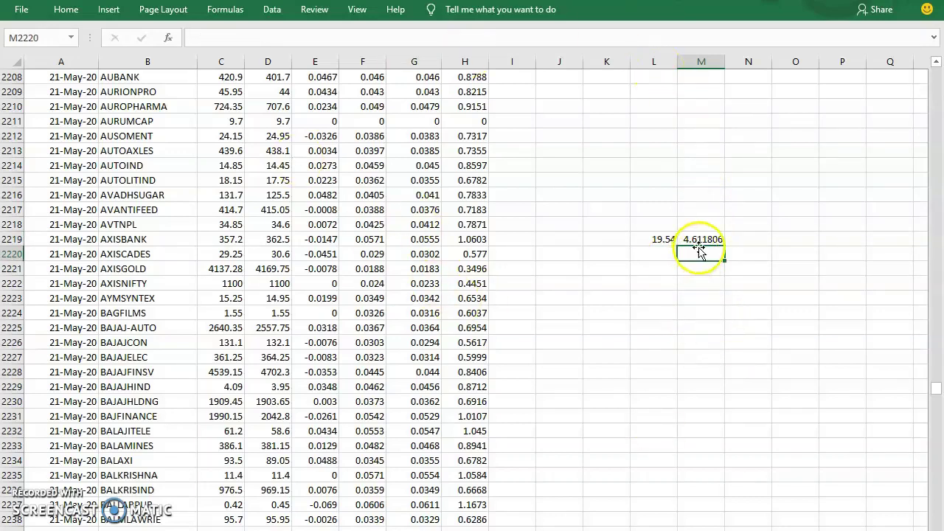
- Format column M as Number with two decimal places and select cell M2219
left_click(708, 61)
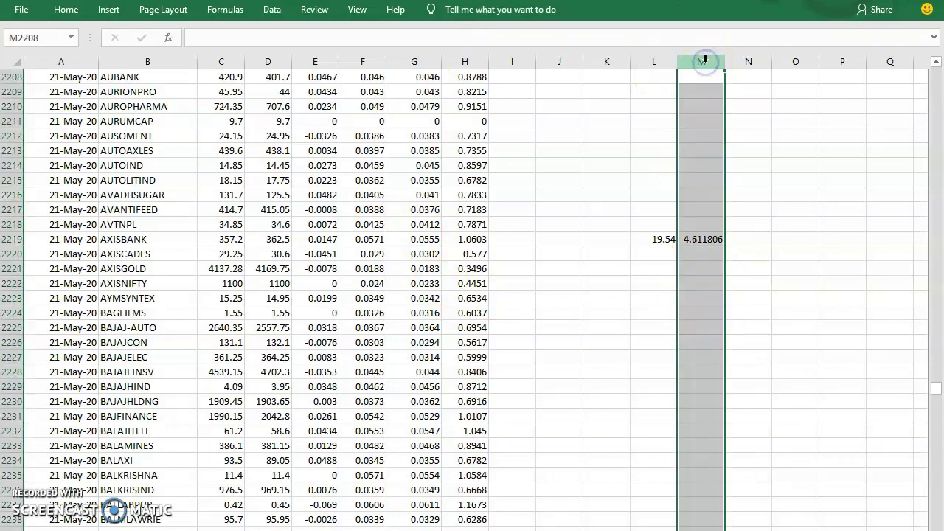
right_click(695, 102)
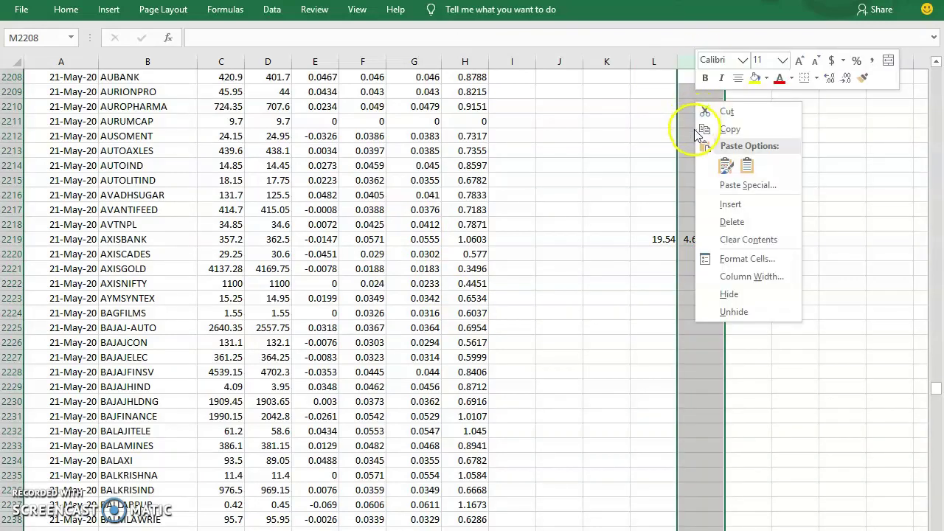
left_click(747, 259)
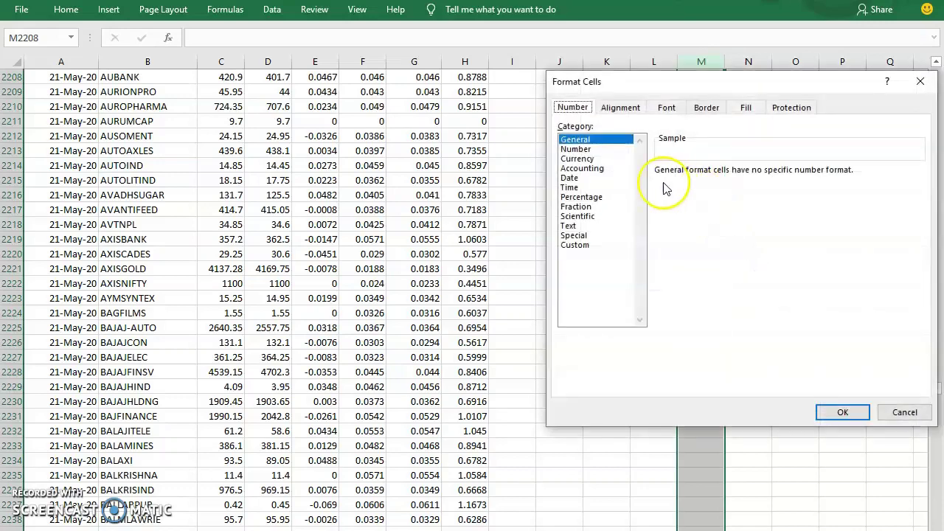
left_click(576, 150)
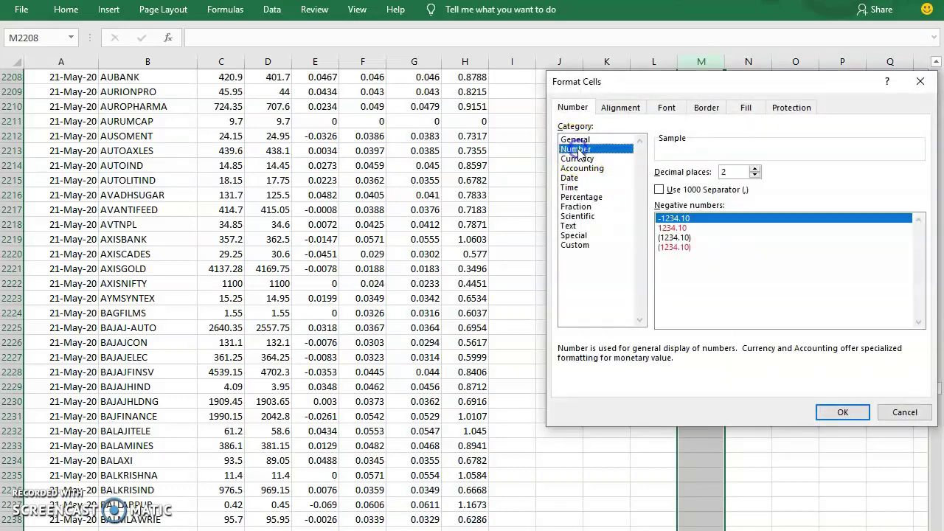
left_click(840, 412)
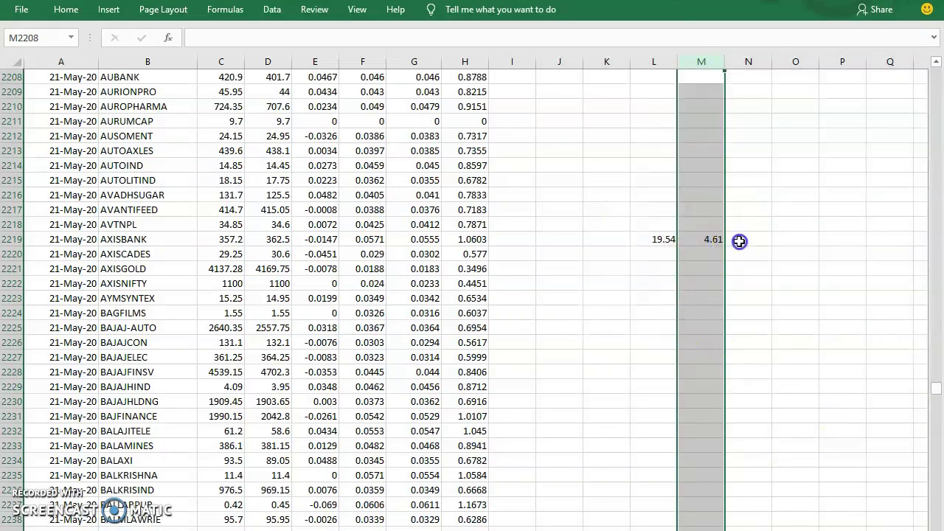
left_click(741, 238)
left_click(714, 240)
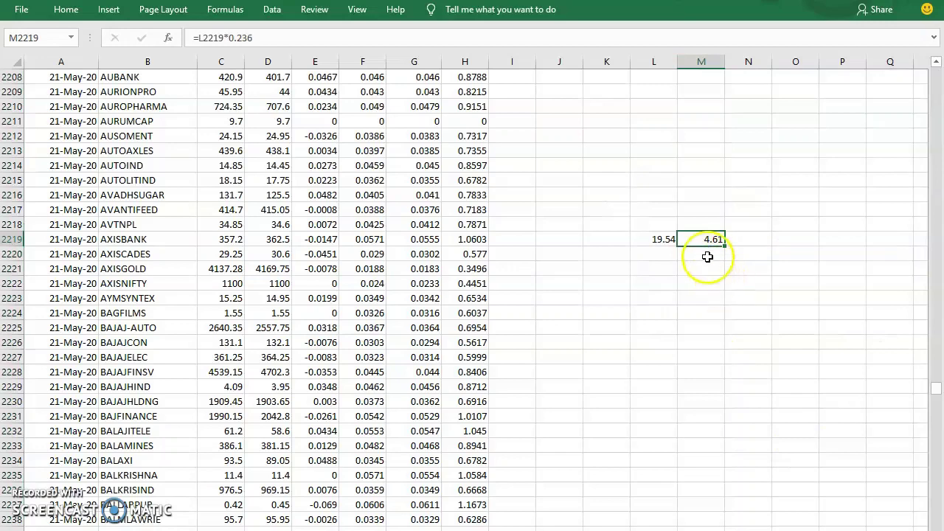
- Label the first range part A in cell N2219 and the second part B in cell N2220
left_click(752, 241)
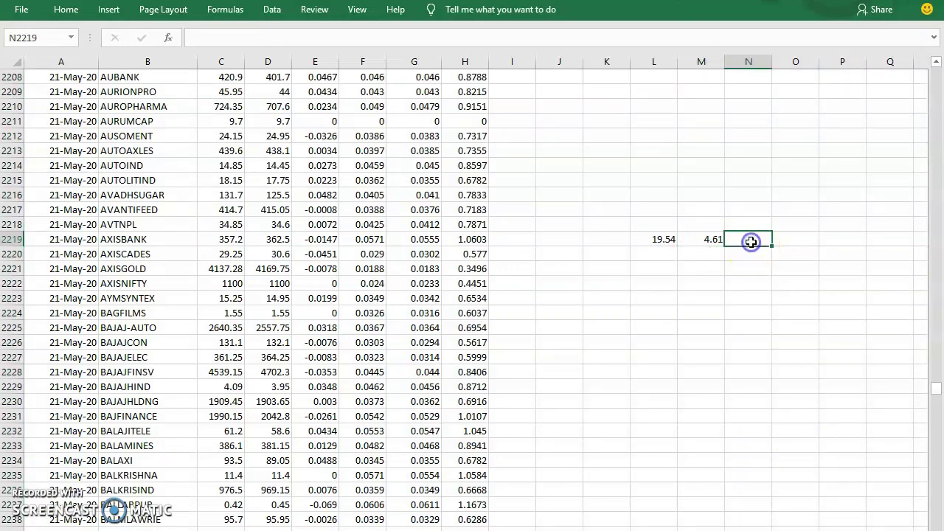
type("A")
left_click_drag(676, 259, 711, 255)
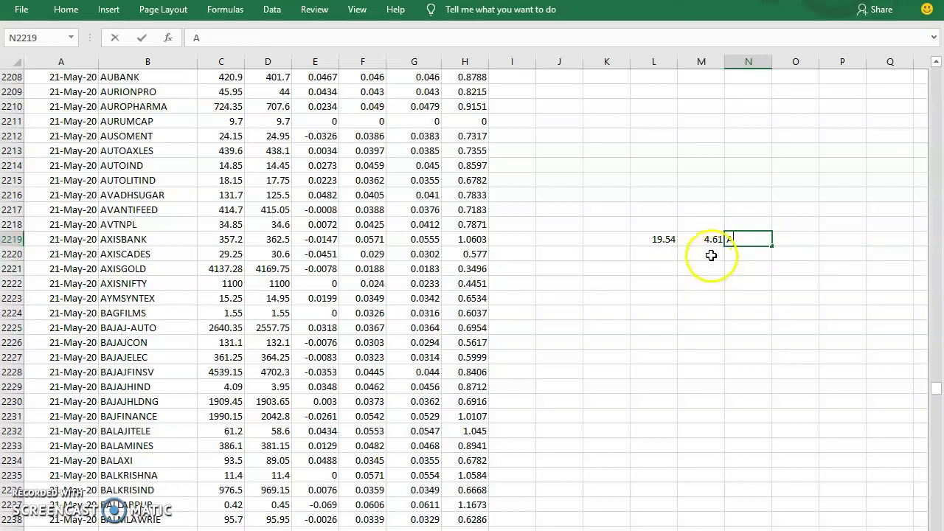
left_click(711, 256)
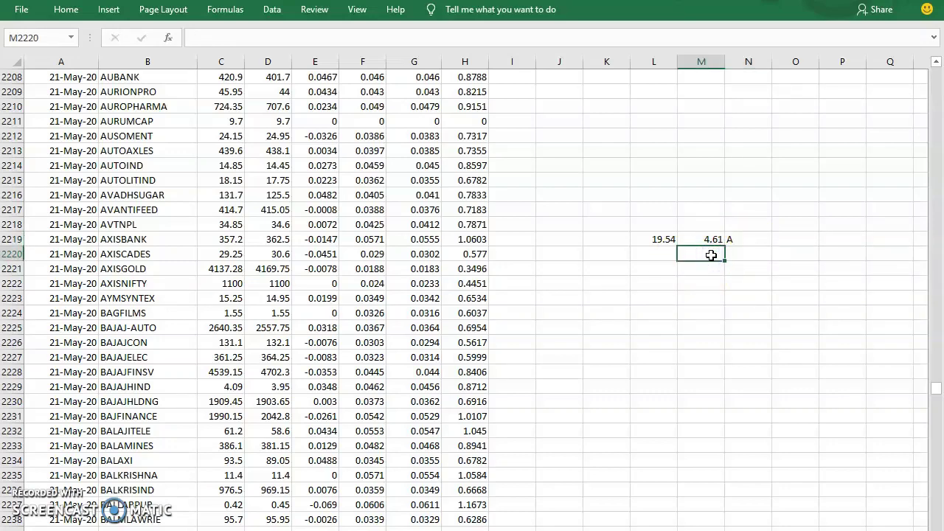
type("B")
left_click(742, 253)
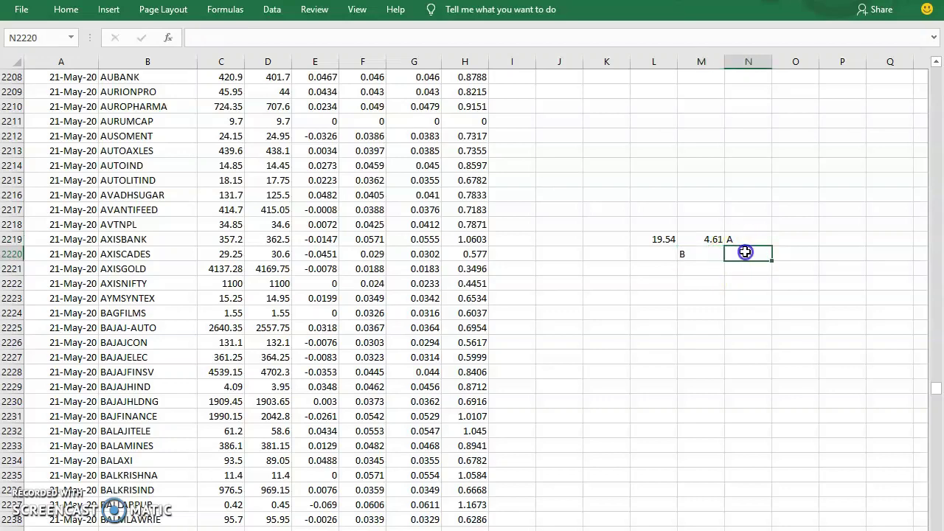
left_click(744, 253)
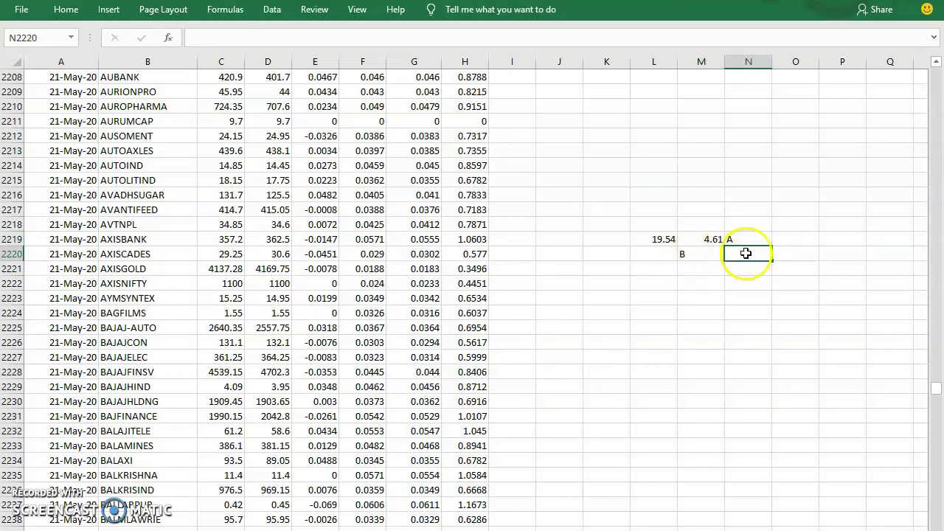
type("B")
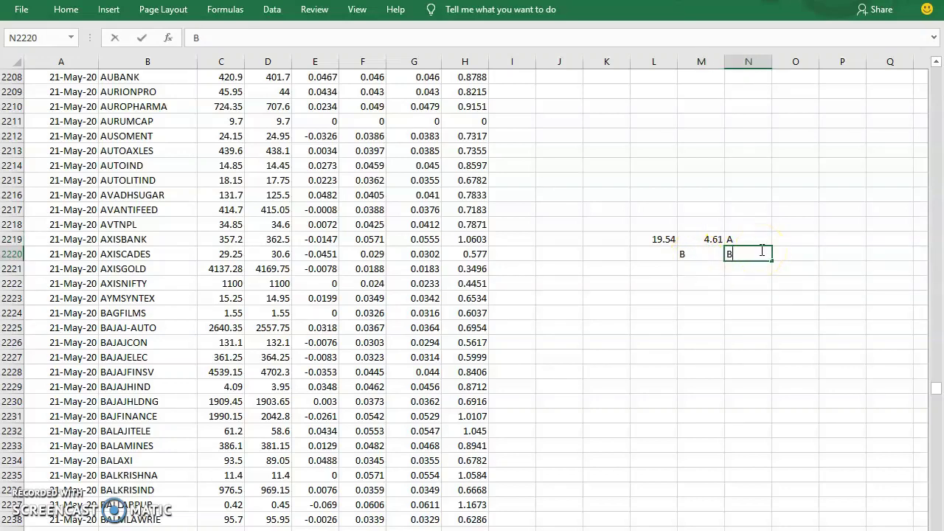
- Replace the content of cell M2220 with the formula =L2219*0.618 and check the formulas for parts A and B
left_click(687, 254)
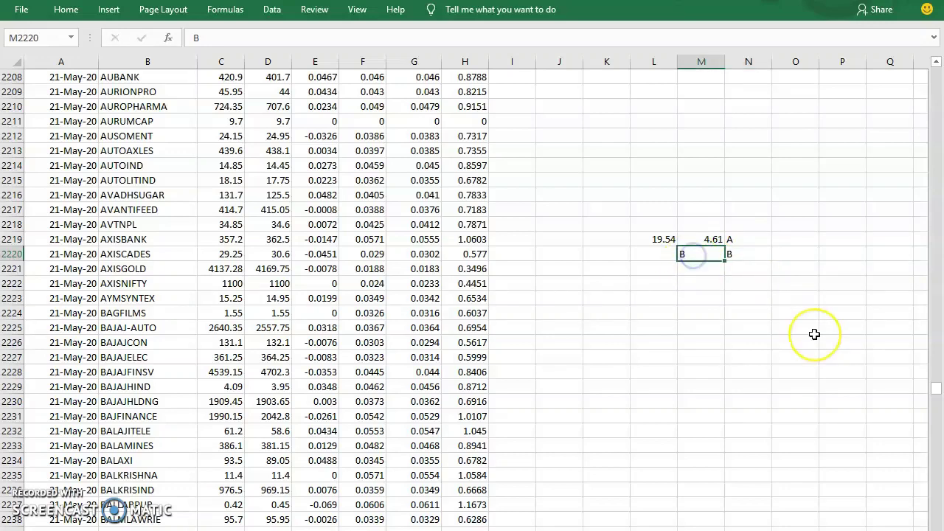
type("=")
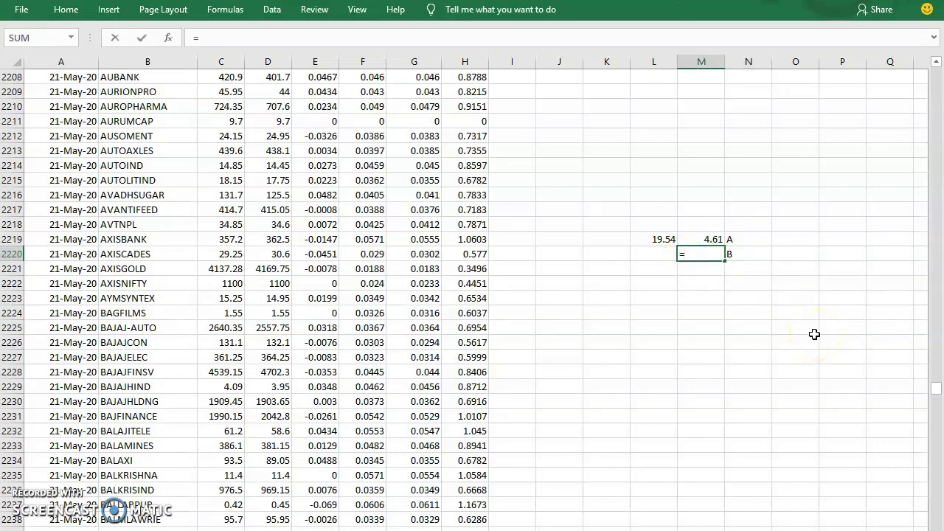
left_click(655, 243)
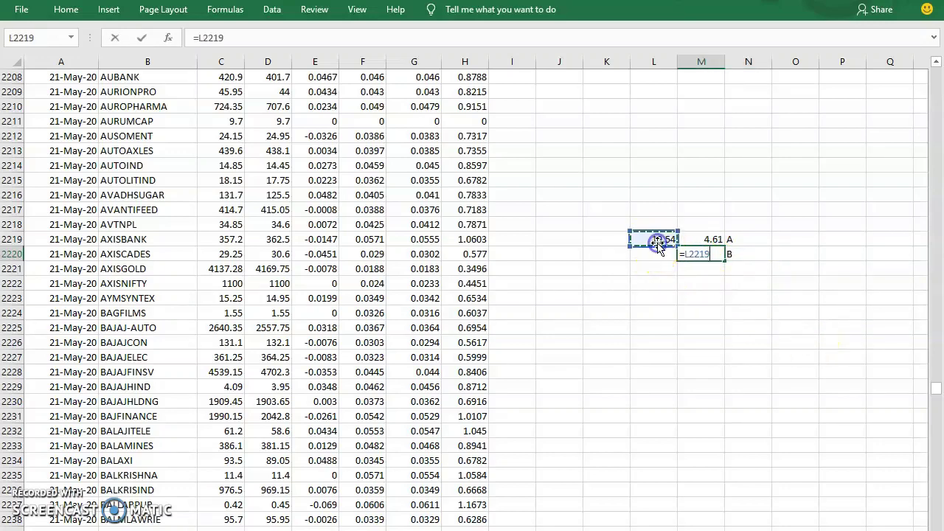
left_click(232, 42)
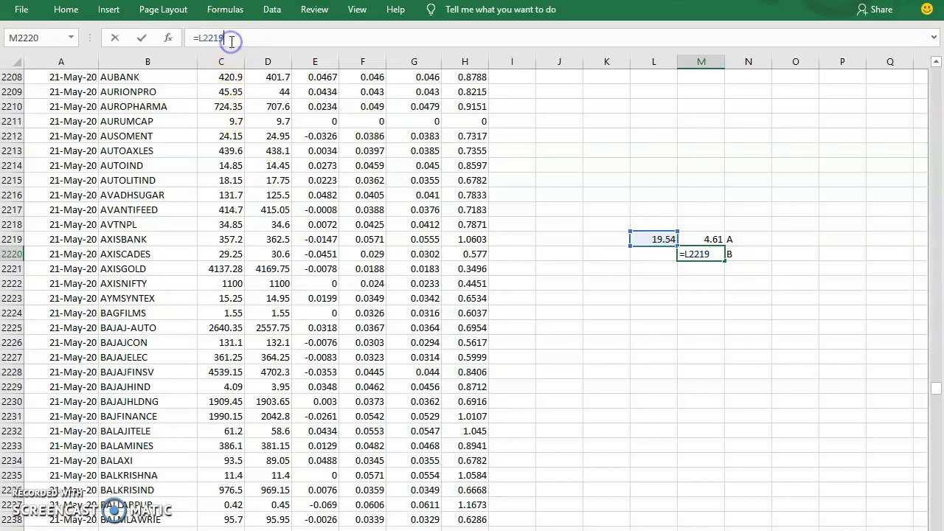
type("*0.618")
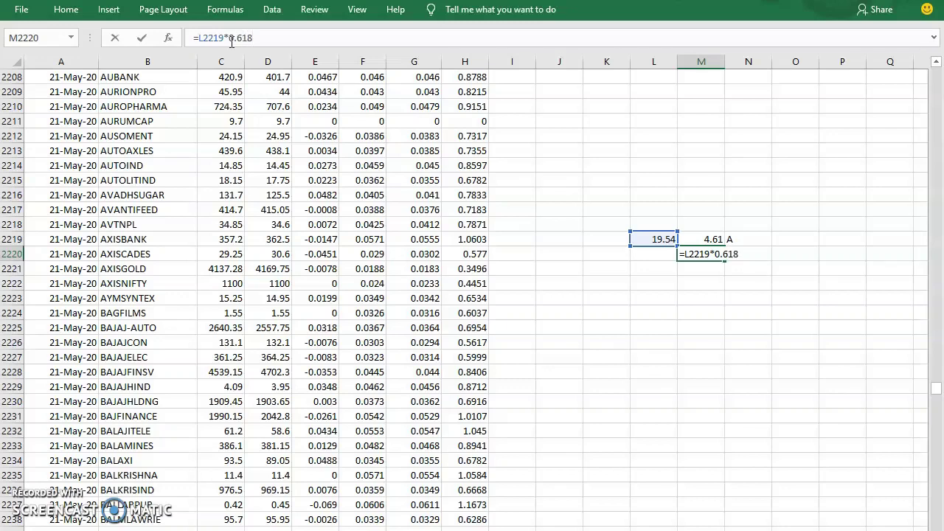
key("Return")
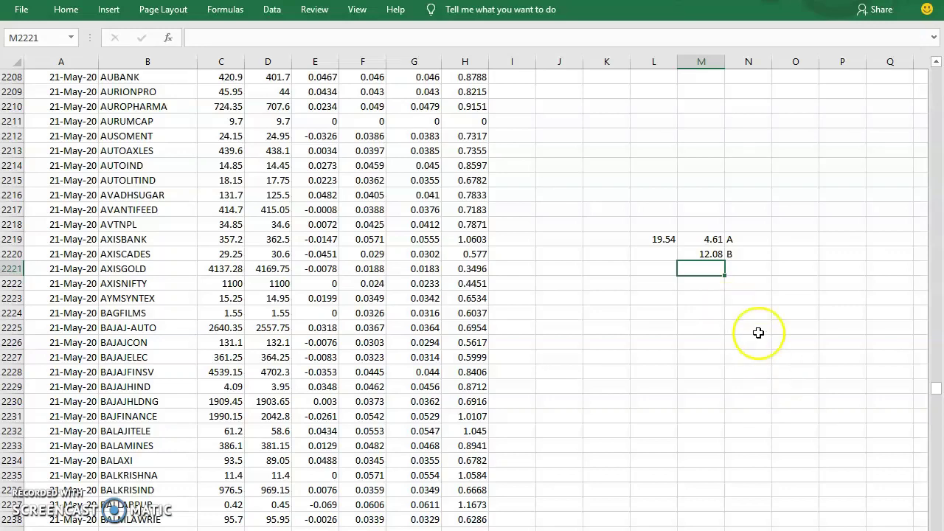
left_click(717, 236)
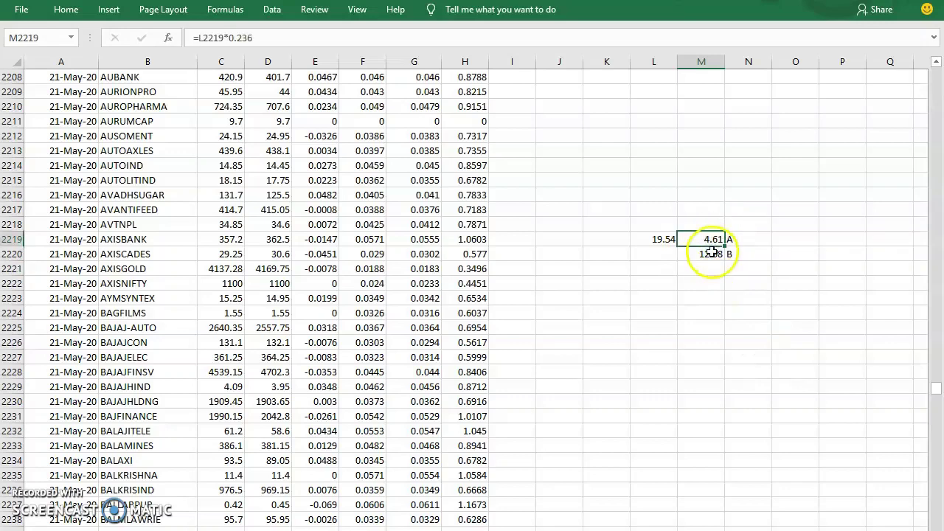
left_click(712, 255)
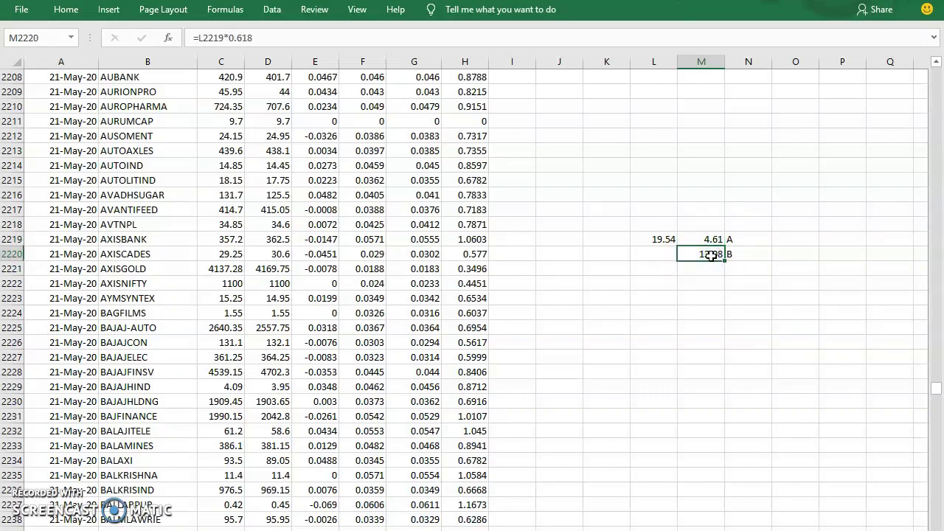
- Label the third range part c in cell N2221 and set cell M2221 equal to the full range with =L2219
left_click(710, 272)
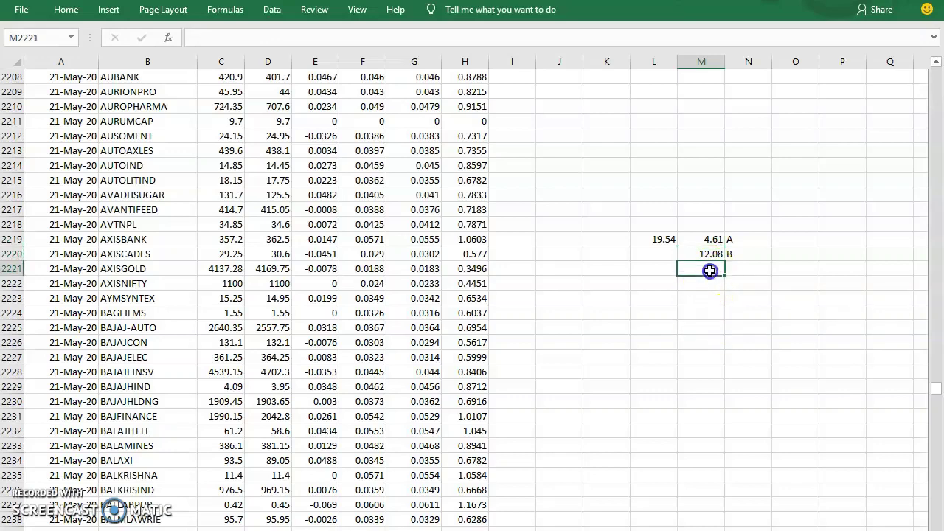
left_click(755, 272)
type("c")
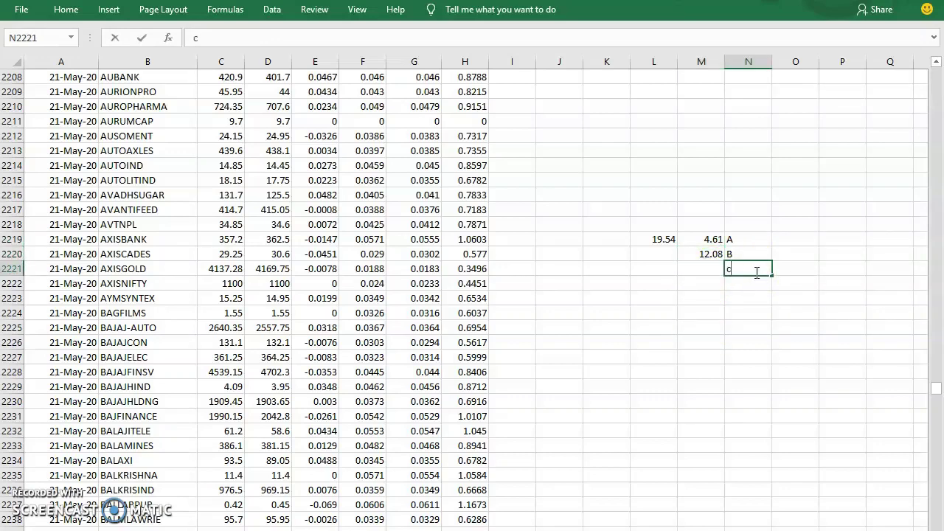
left_click(700, 270)
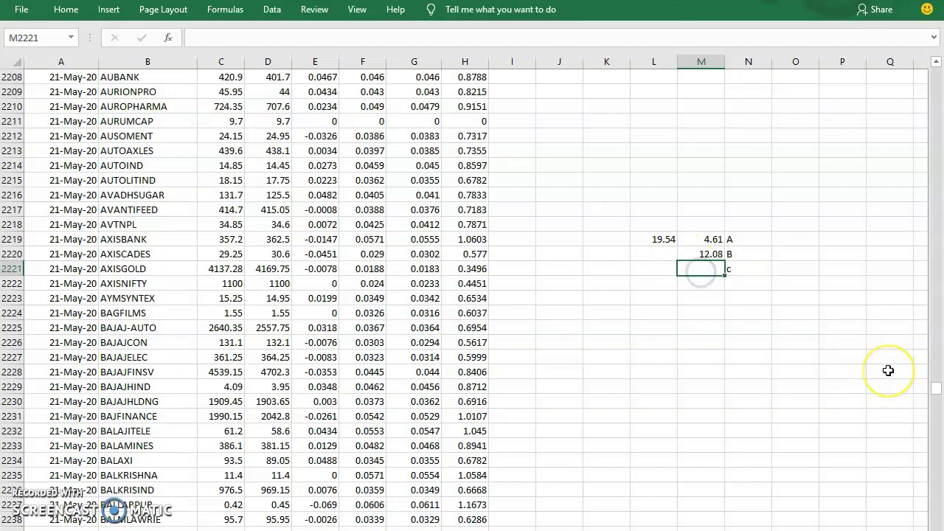
type("=")
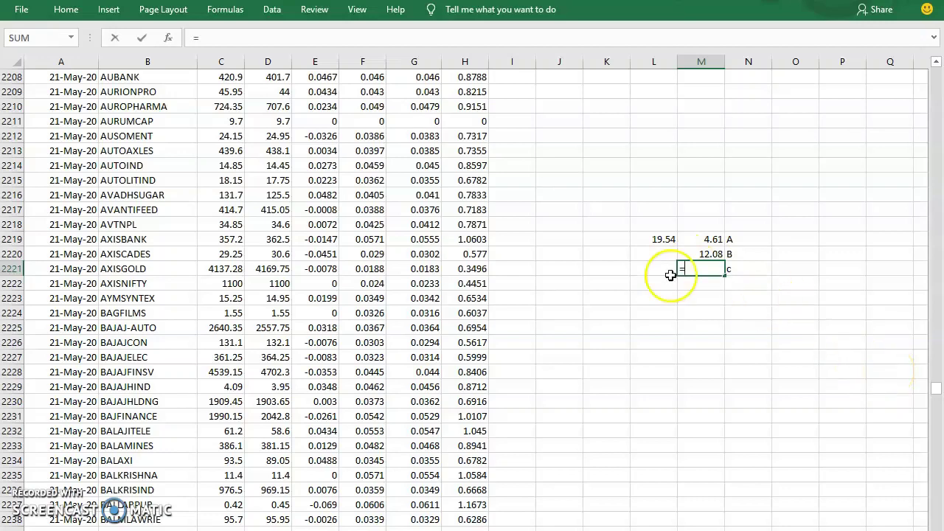
left_click(656, 239)
key("Return")
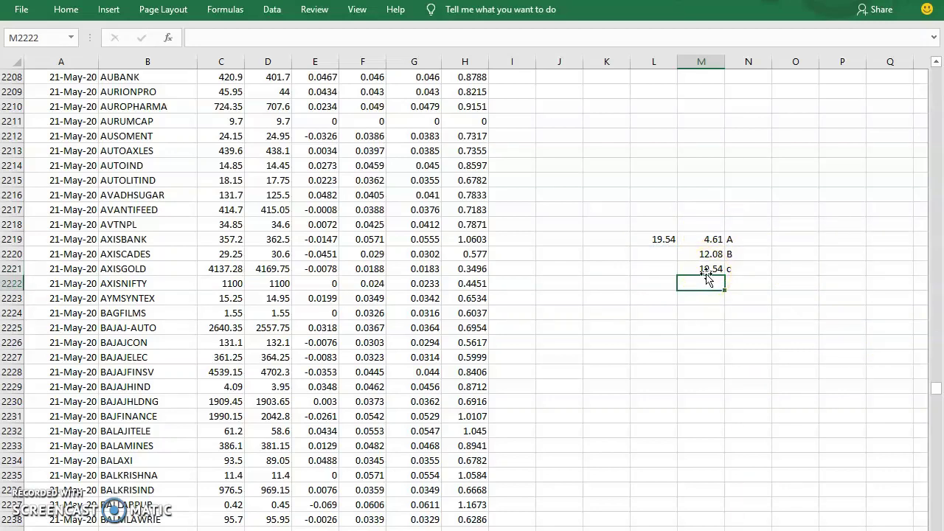
- Review the A, B and c range values and the formula in L2219, and switch to the trading presentation in PowerPoint
left_click(535, 270)
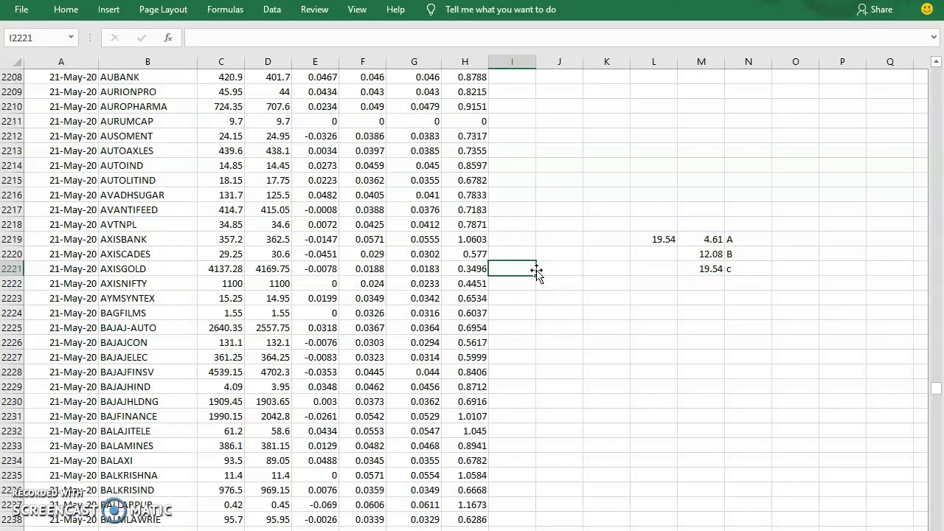
left_click(795, 283)
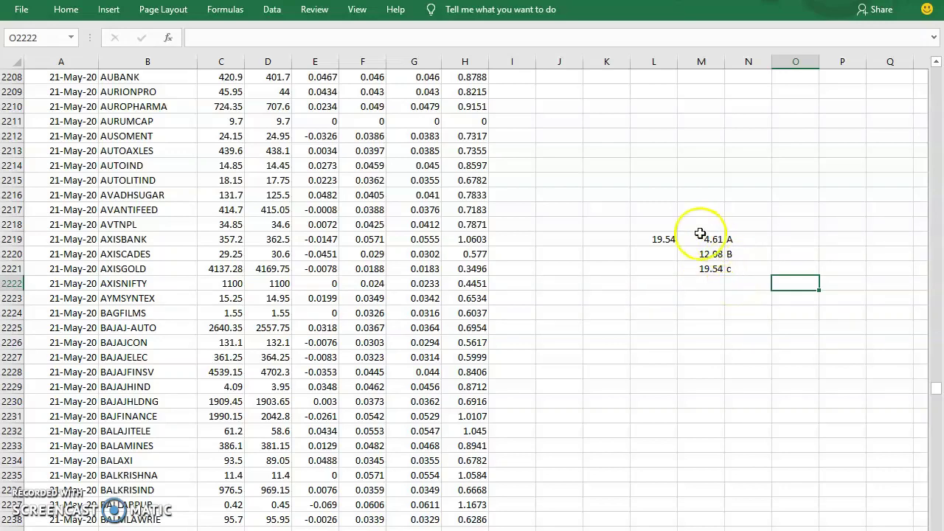
left_click(641, 242)
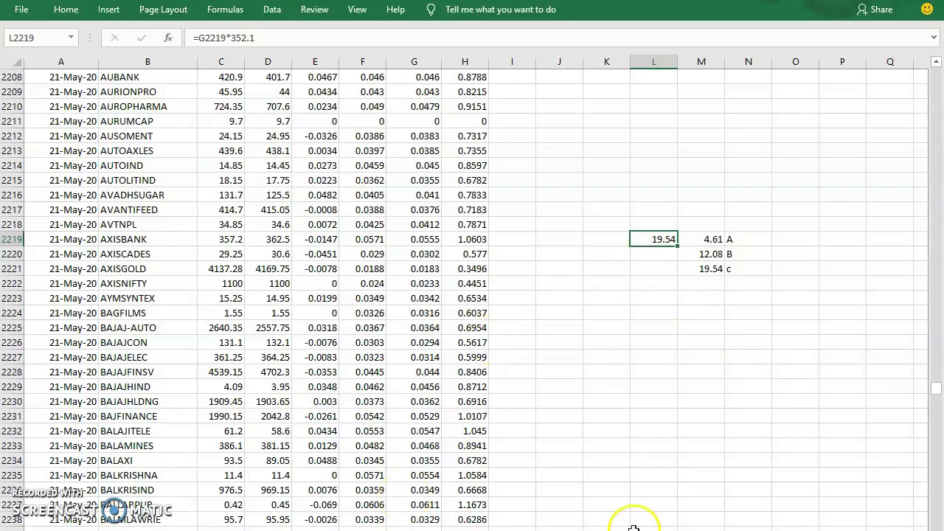
key("alt+Tab")
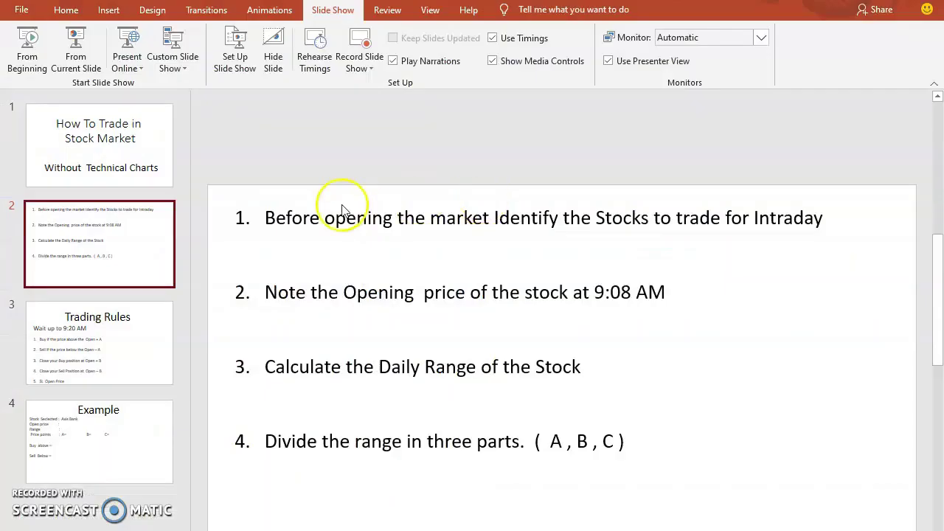
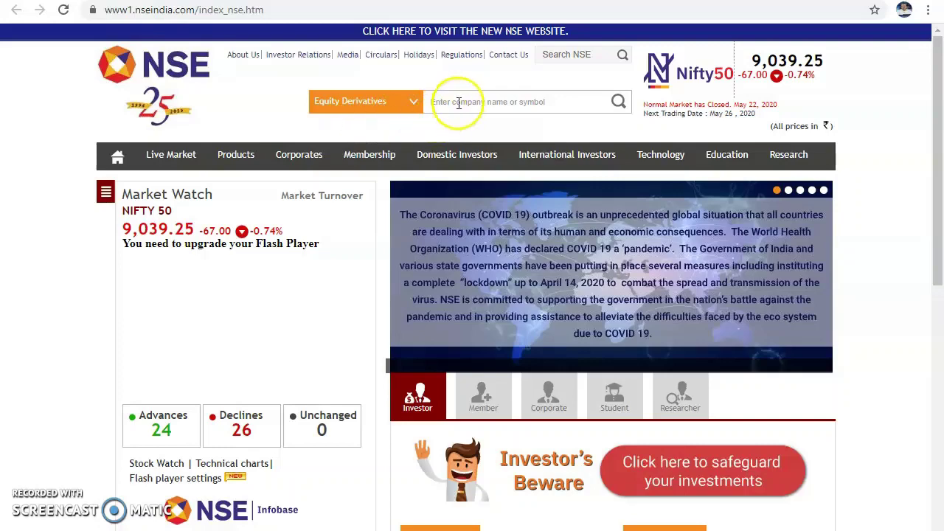
- Search equity derivatives for axis, load the AXISBANK quote and check the daily volatility under its other information
type("axis")
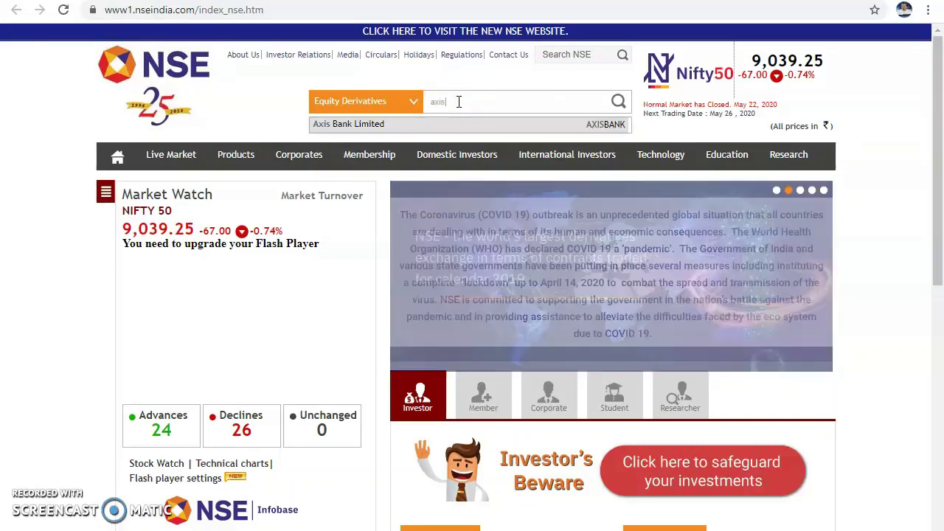
left_click(378, 125)
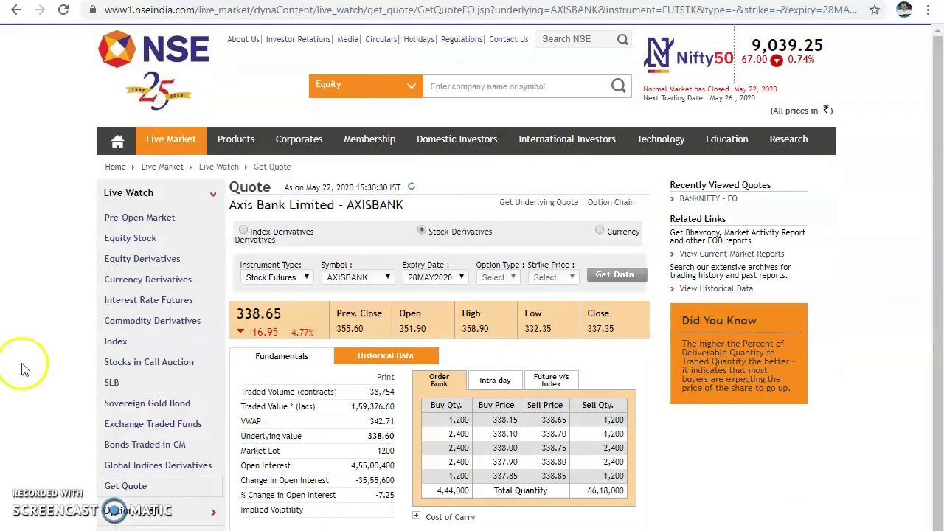
scroll(33, 327, "down", 1)
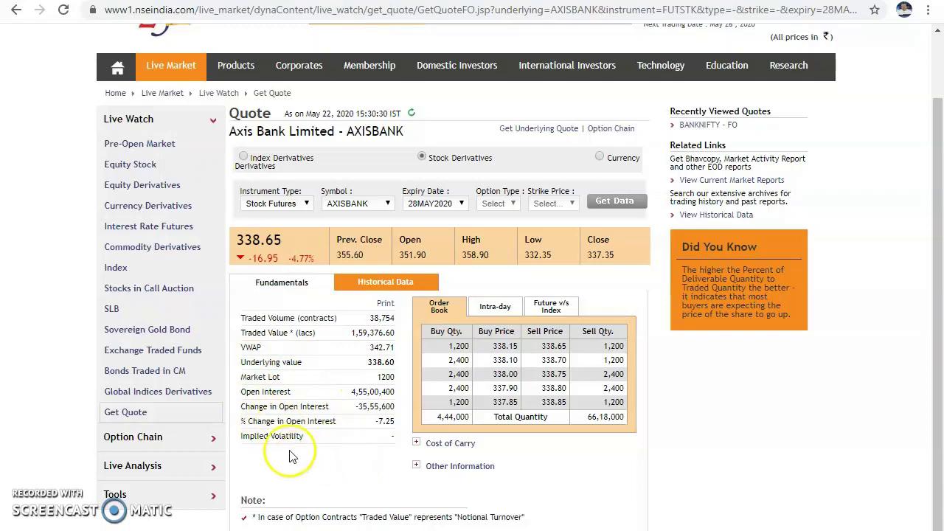
left_click(416, 468)
scroll(391, 365, "down", 1)
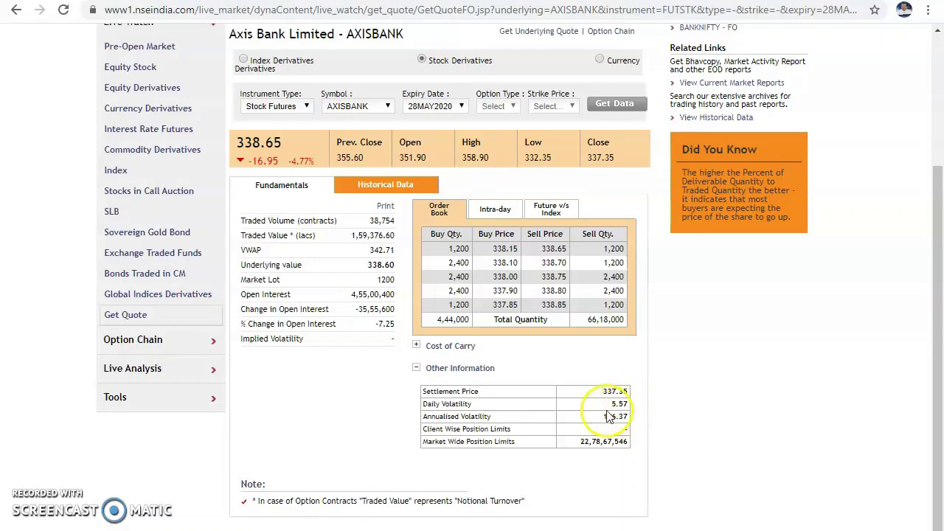
mouse_move(639, 406)
left_mouse_down()
mouse_move(611, 404)
mouse_move(651, 399)
left_mouse_up()
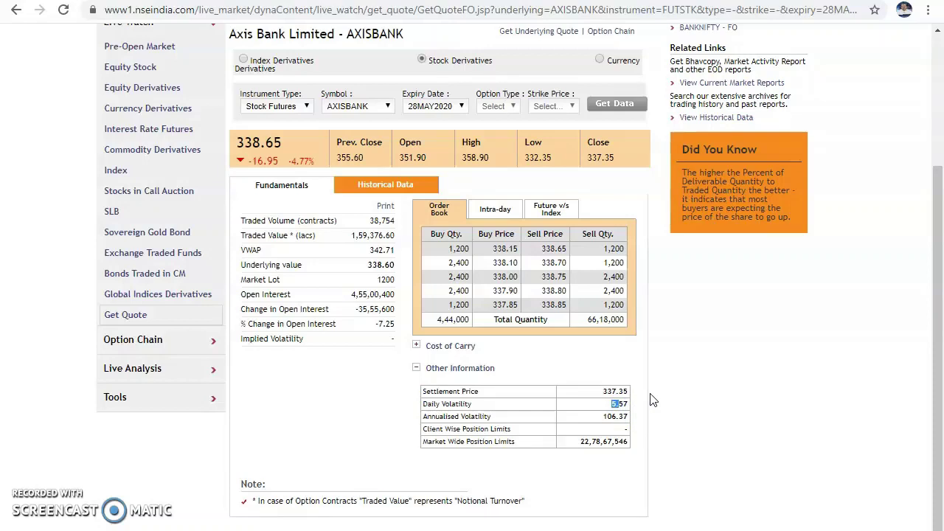
left_click_drag(652, 393, 636, 415)
- Search equity derivatives for nifty, load the Nifty 50 quote and check the daily volatility under its other information
scroll(489, 404, "up", 3)
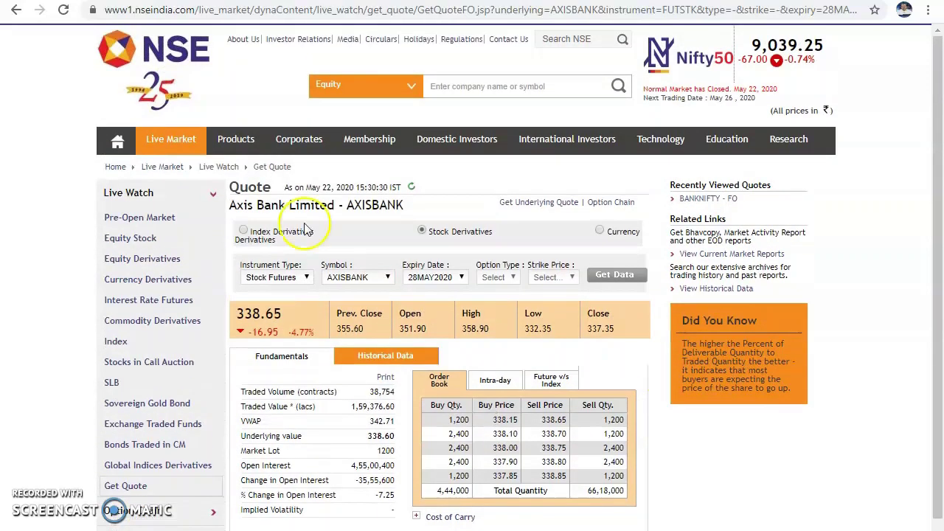
left_click(368, 90)
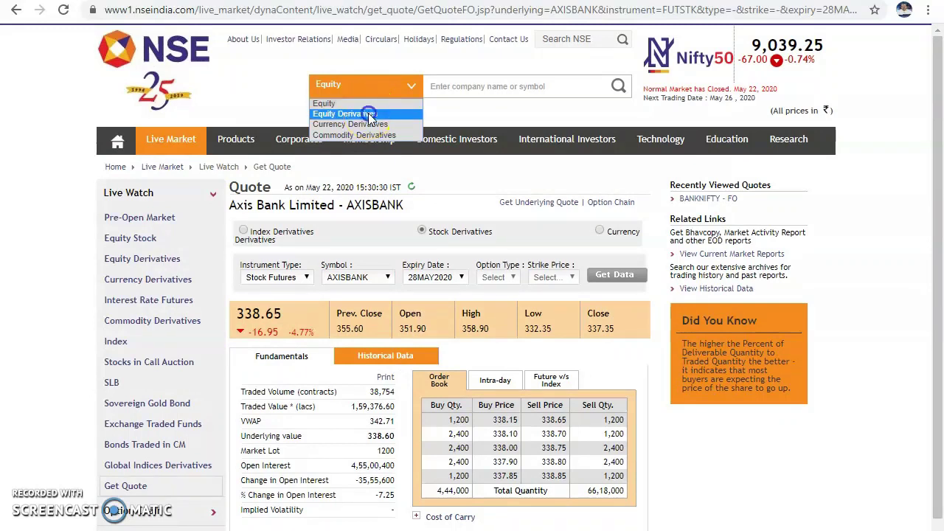
left_click(346, 113)
left_click(450, 85)
type("nifty")
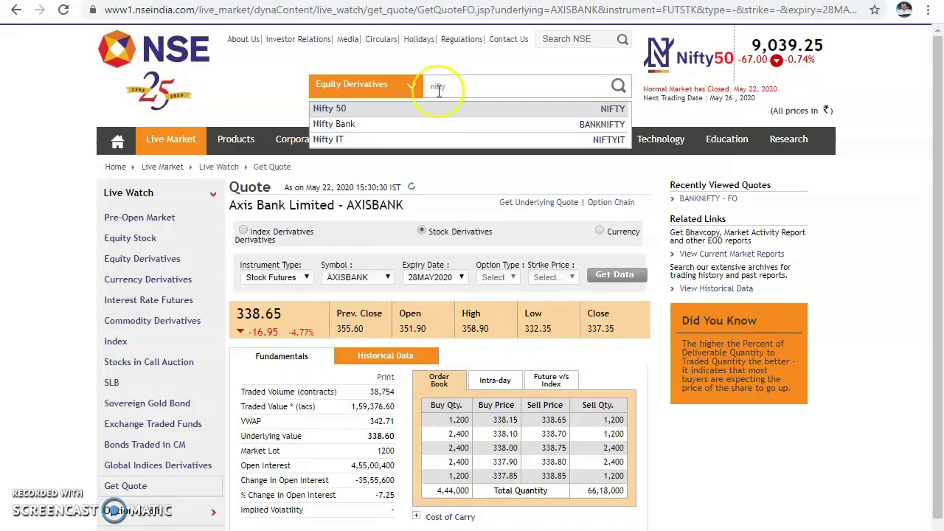
left_click(329, 110)
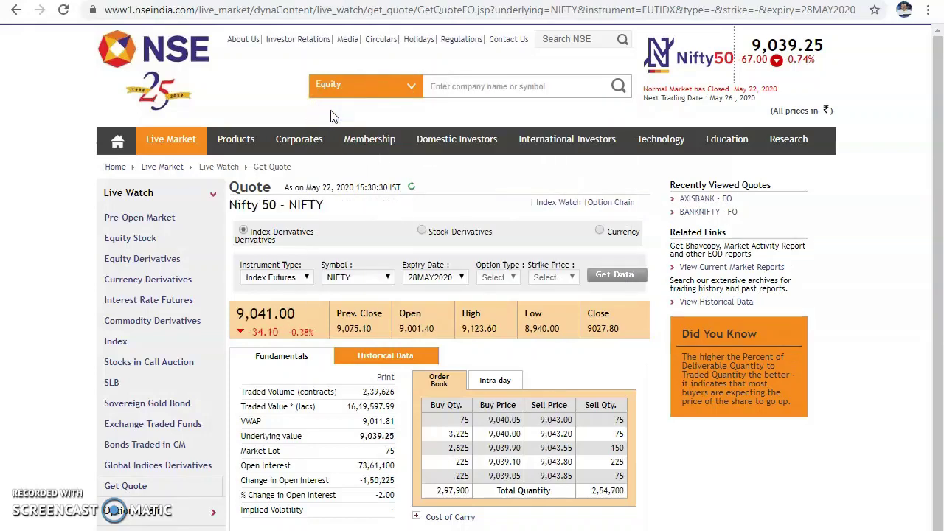
scroll(285, 312, "down", 2)
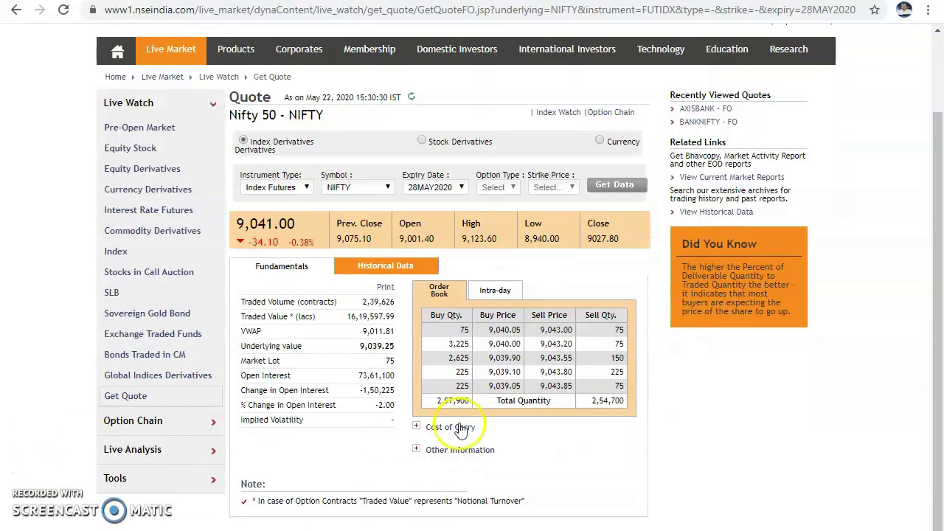
left_click(416, 449)
scroll(374, 365, "down", 1)
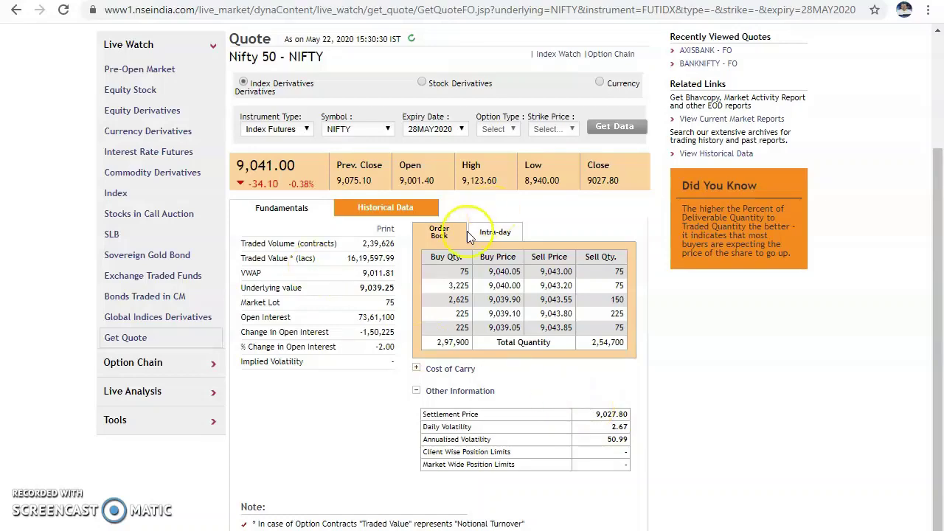
scroll(469, 236, "up", 3)
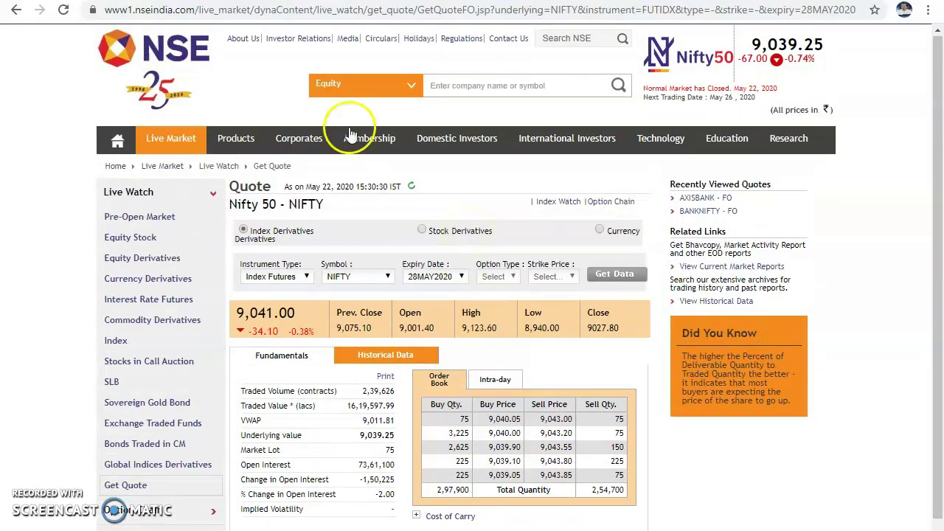
left_click(379, 84)
left_click(371, 114)
left_click(465, 90)
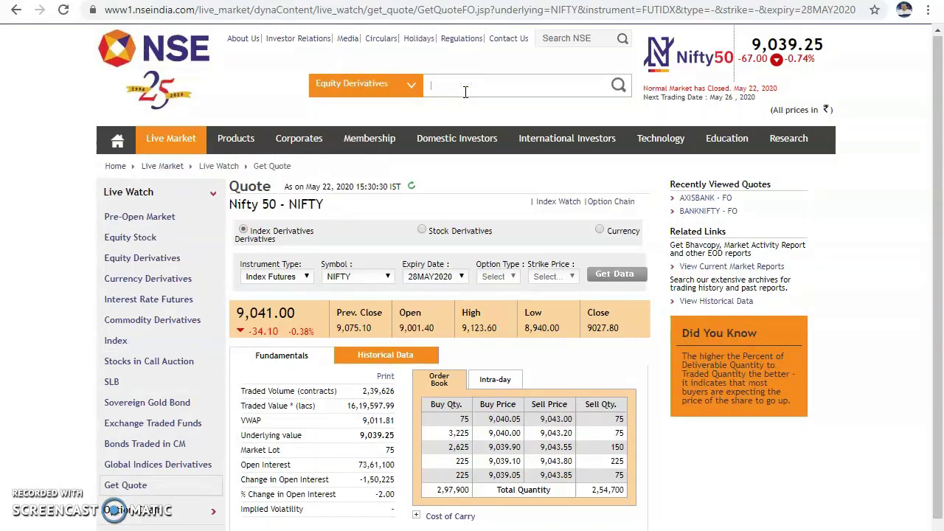
- Get the index futures quote for BANKNIFTY with expiry date 28MAY2020 and check its daily volatility
left_click(363, 276)
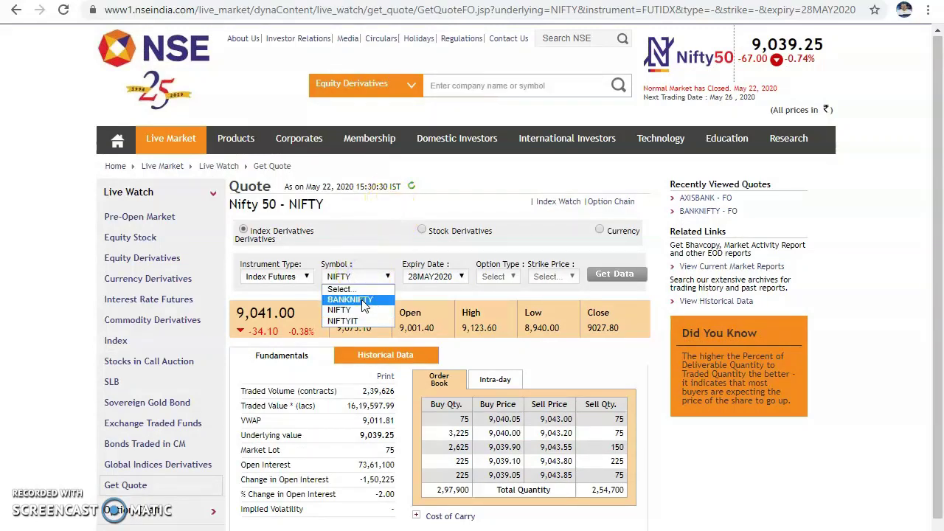
left_click(363, 301)
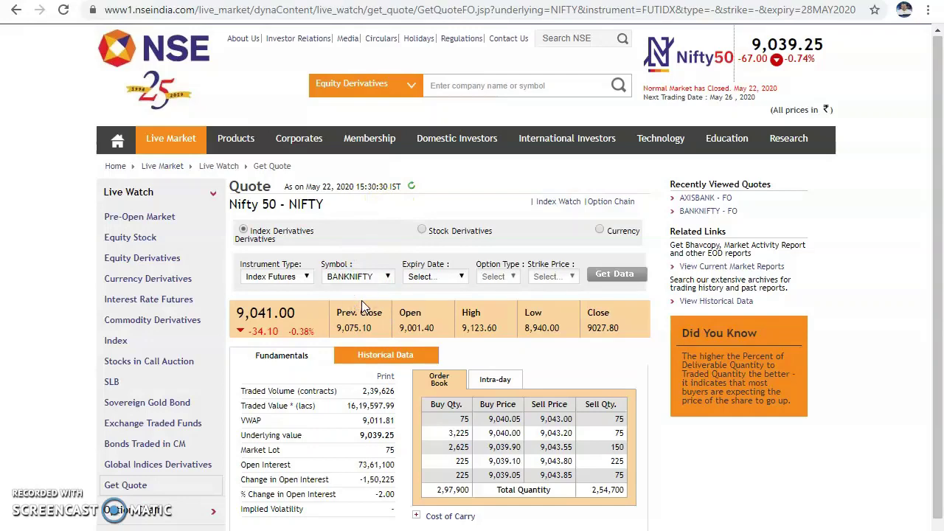
left_click(455, 276)
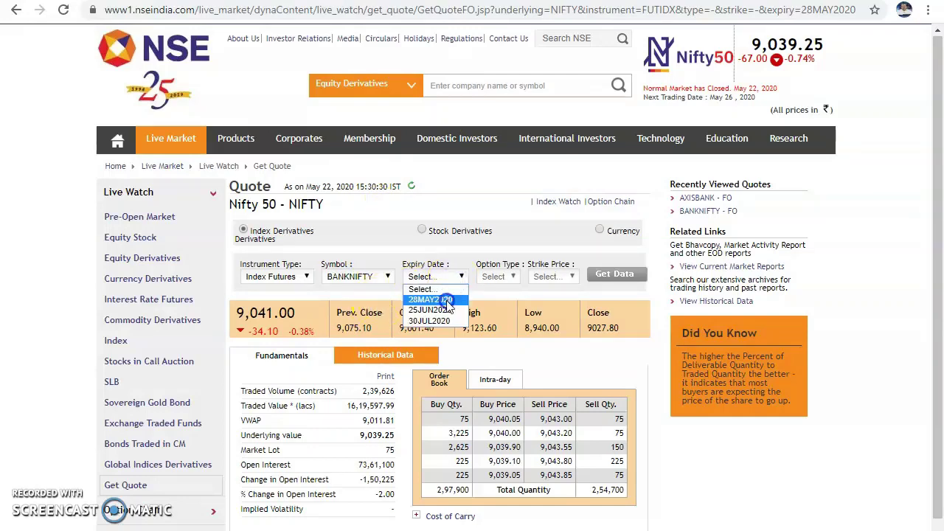
left_click(448, 301)
left_click(612, 274)
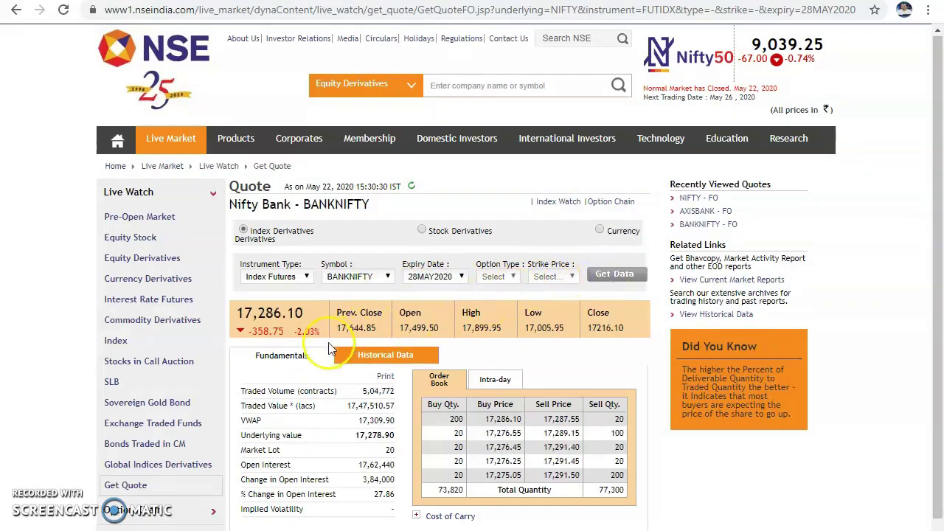
scroll(330, 349, "down", 2)
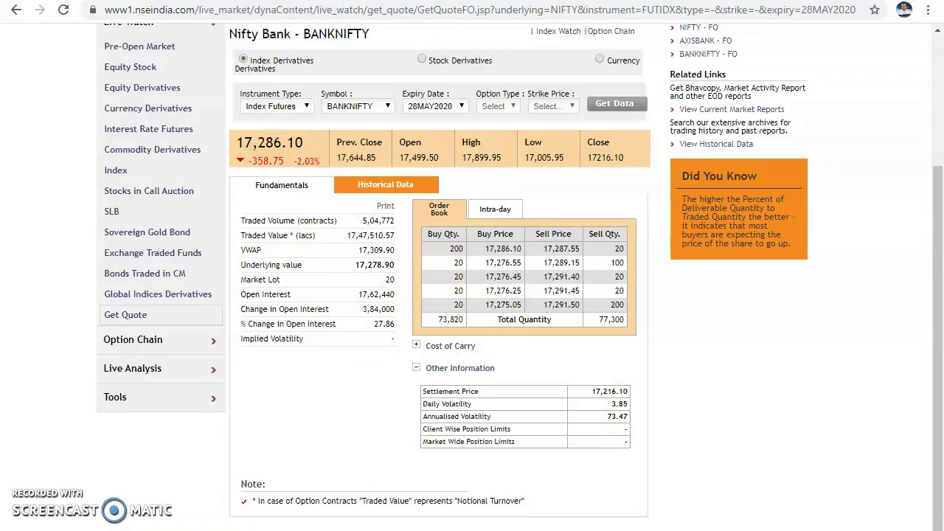
- Switch to the Excel volatility sheet, enter BANKNIFTY's daily volatility 0.0385 in cell K2229 and label it dv in K2228
key("alt+Tab")
scroll(628, 321, "down", 2)
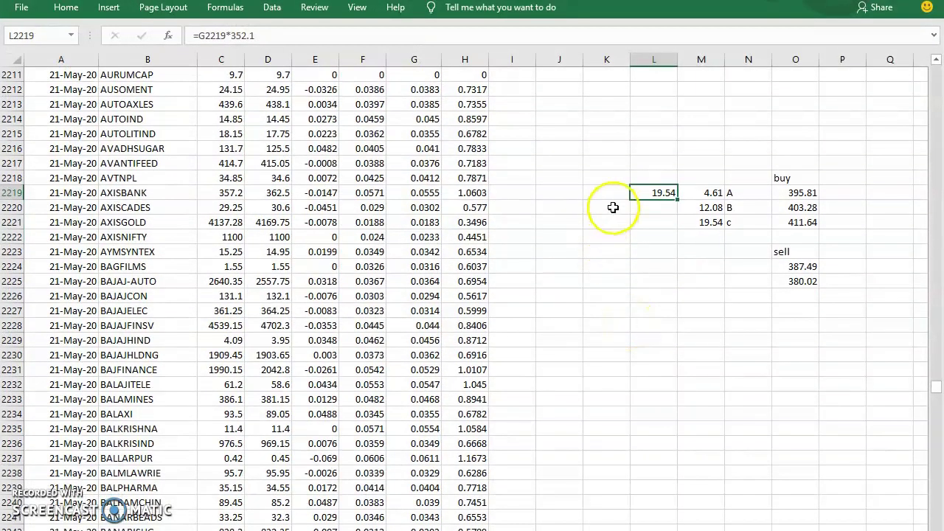
left_click(608, 342)
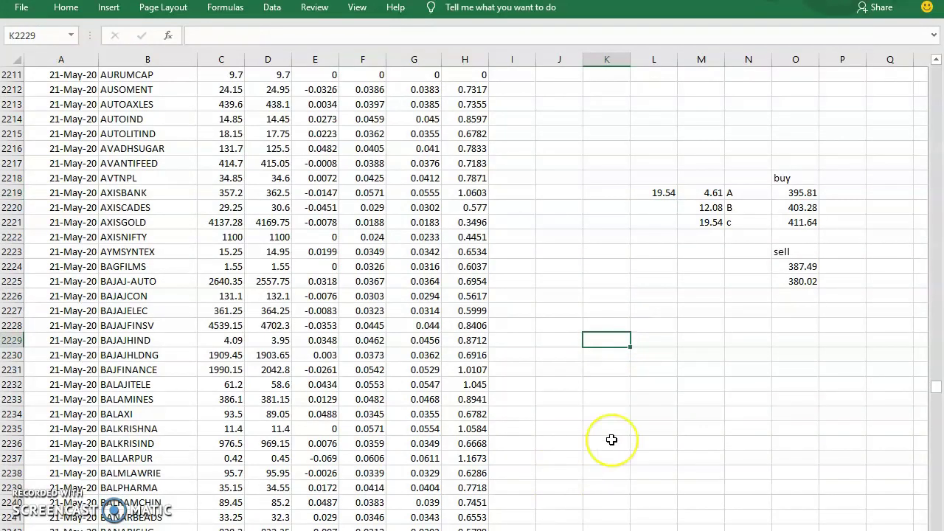
type("0.03")
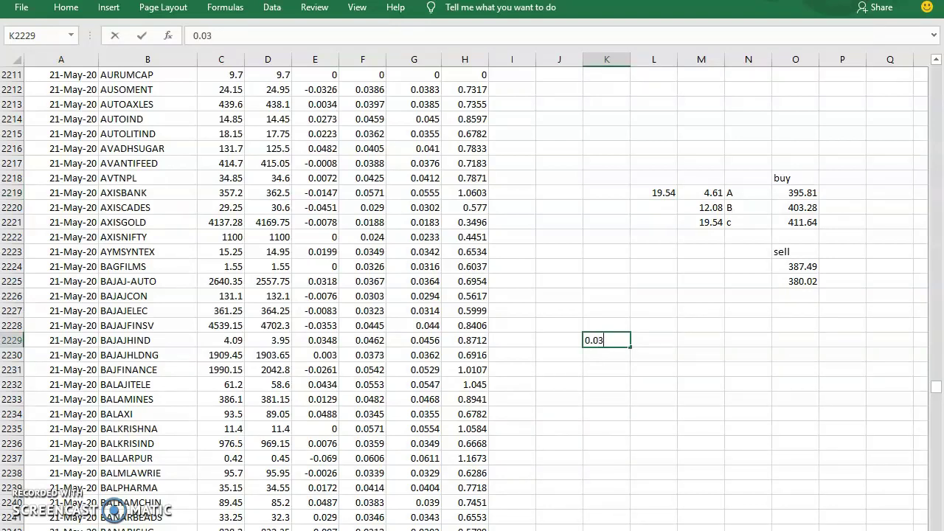
key("alt+Tab")
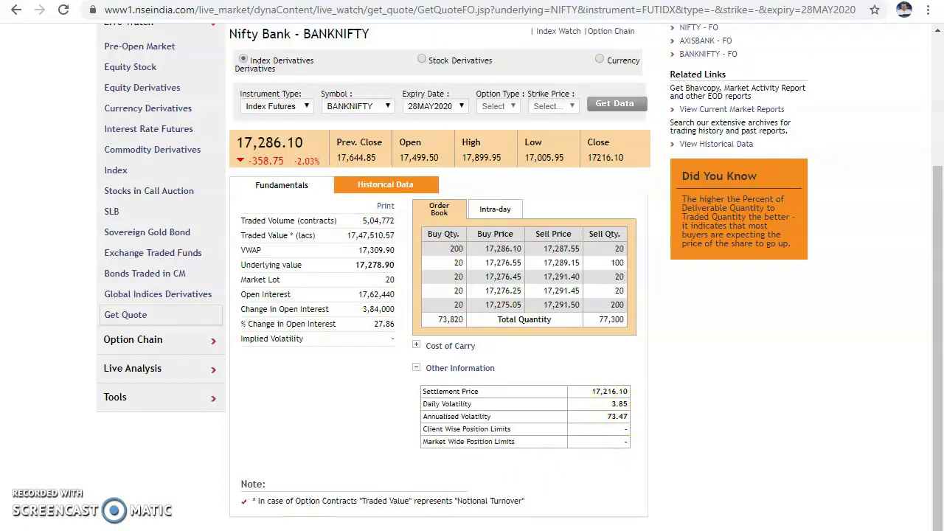
key("alt+Tab")
type("3")
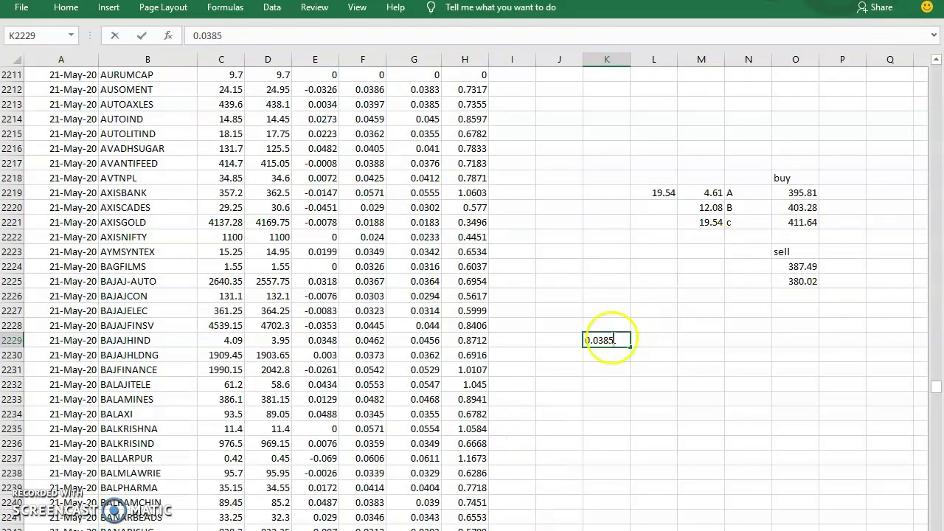
left_click(599, 329)
type("dv")
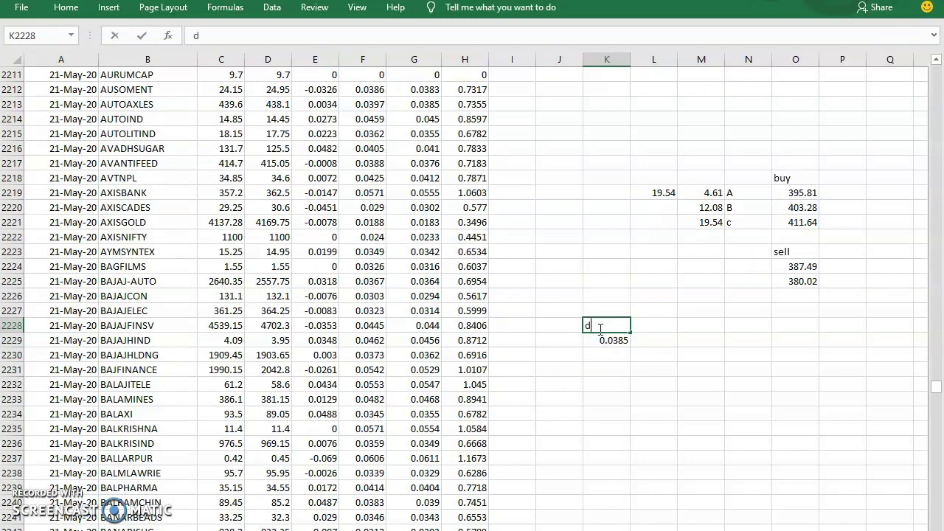
- Label cell L2228 open and enter BANKNIFTY's open price 17499.50 from the NSE quote in cell L2229
left_click(661, 326)
type("o")
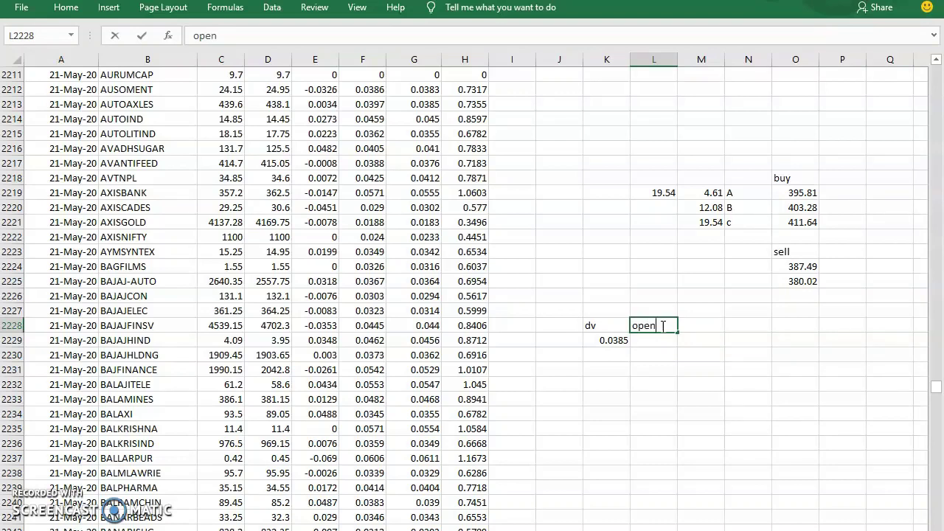
type("pen")
left_click(650, 353)
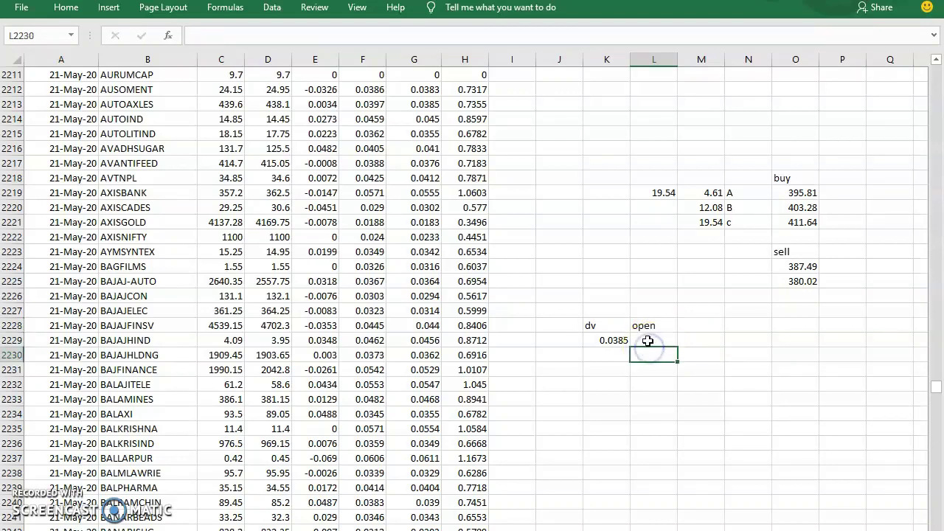
left_click(647, 336)
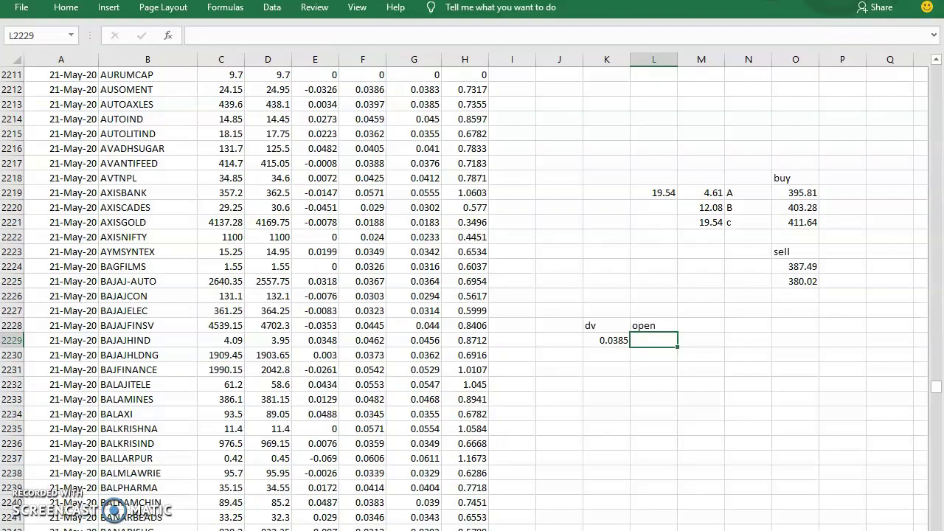
key("alt+Tab")
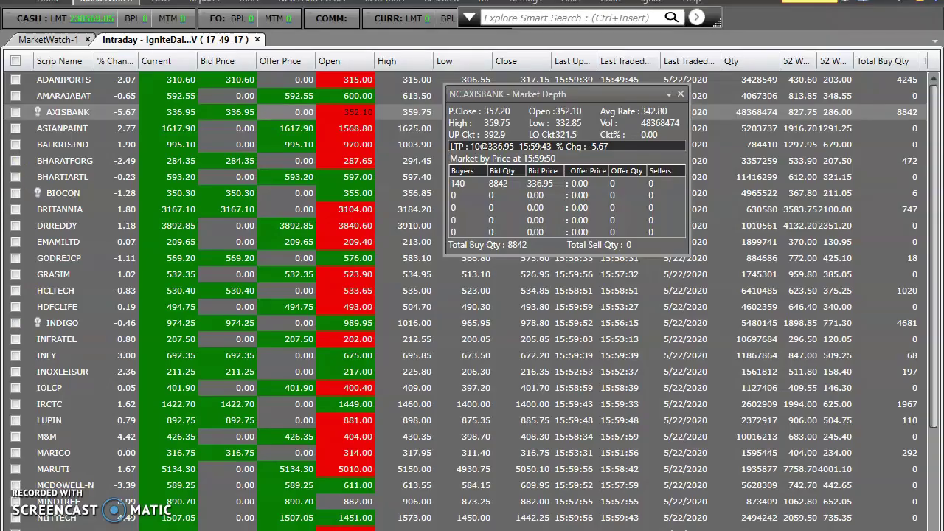
right_click(72, 129)
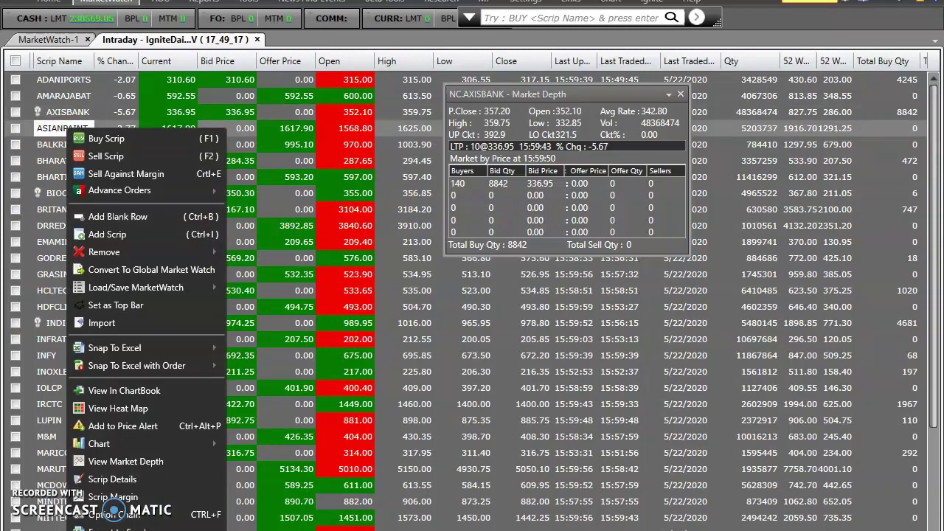
key("alt+Tab")
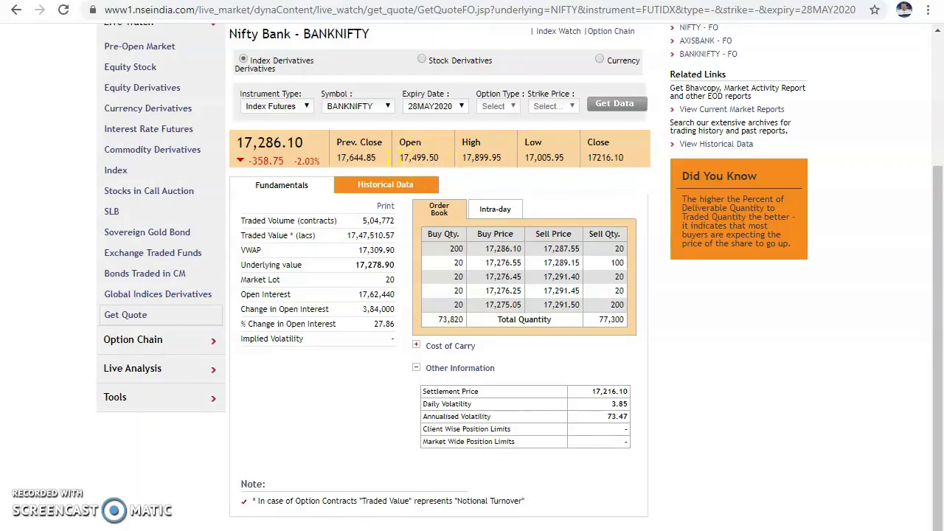
key("alt+Tab")
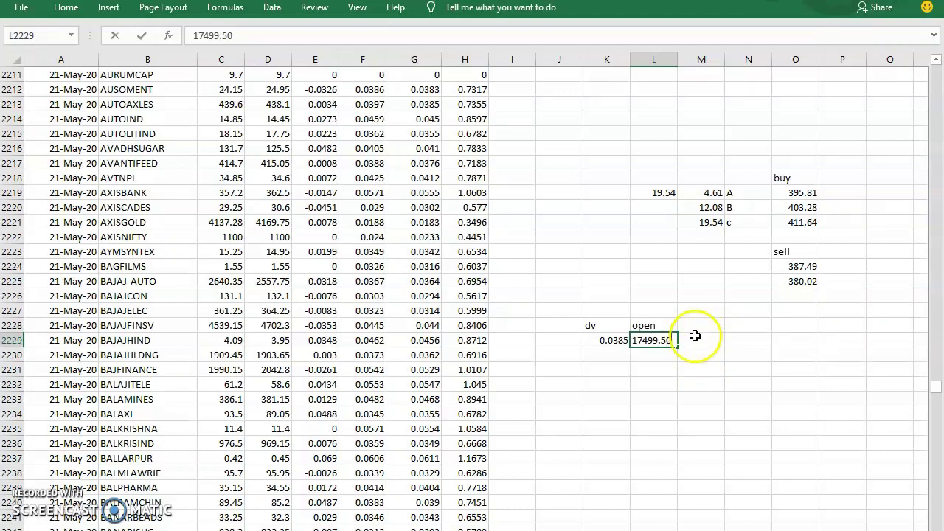
- Calculate BANKNIFTY's expected daily range in cell M2229 with the formula =L2229*K2229 and check the formula
left_click(695, 336)
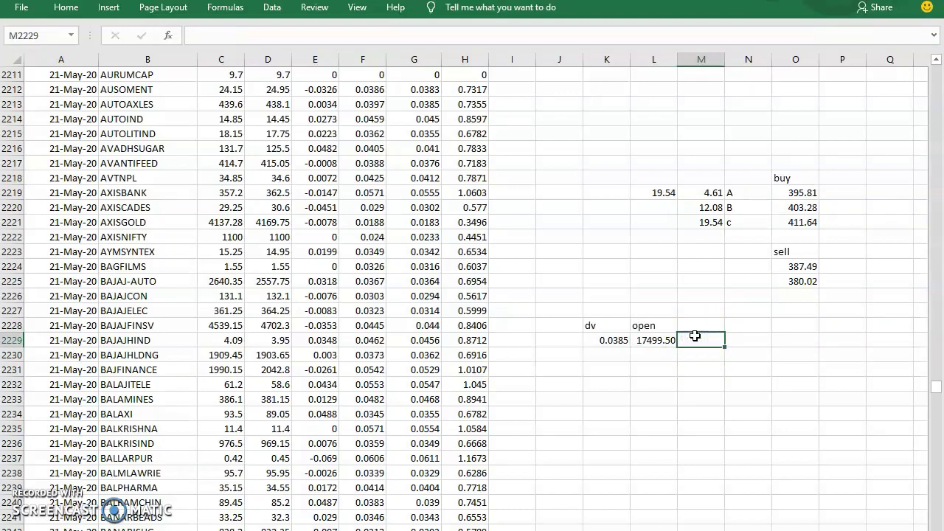
type("=")
left_click(649, 341)
type("*")
left_click(604, 339)
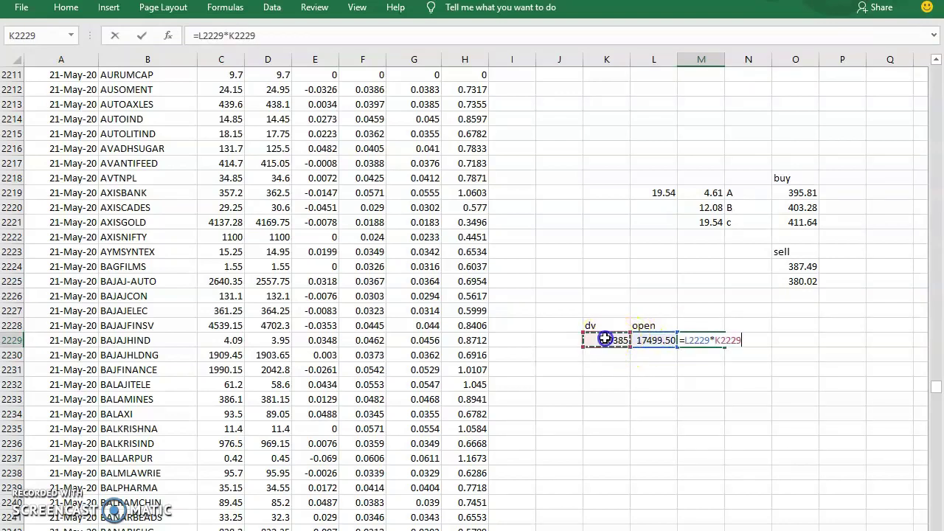
key("Return")
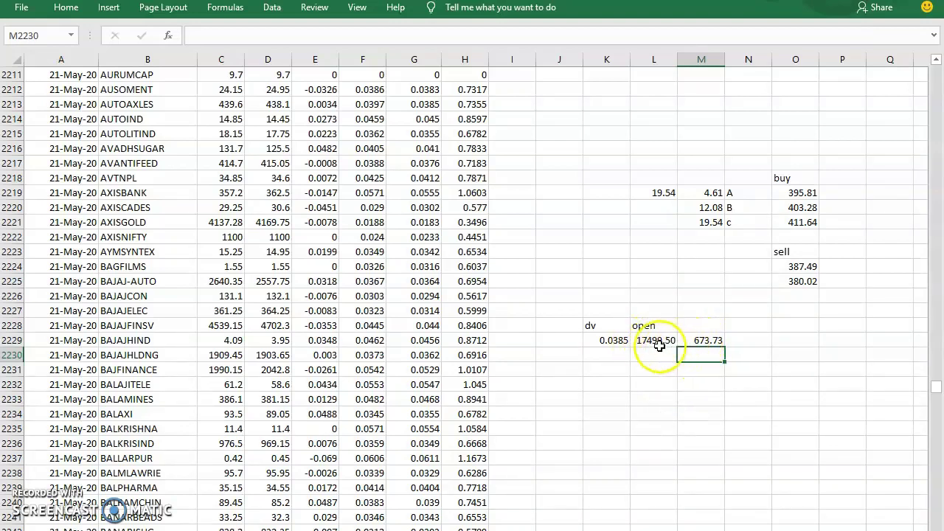
left_click(702, 341)
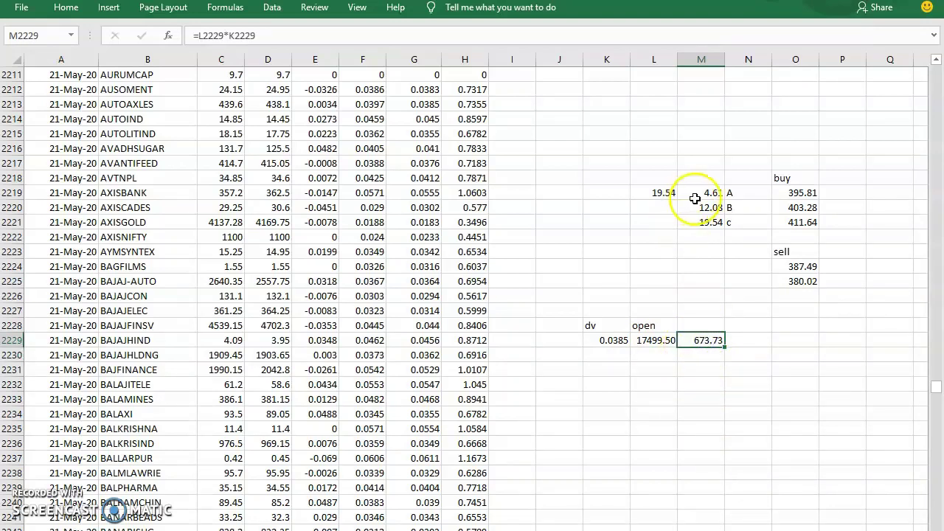